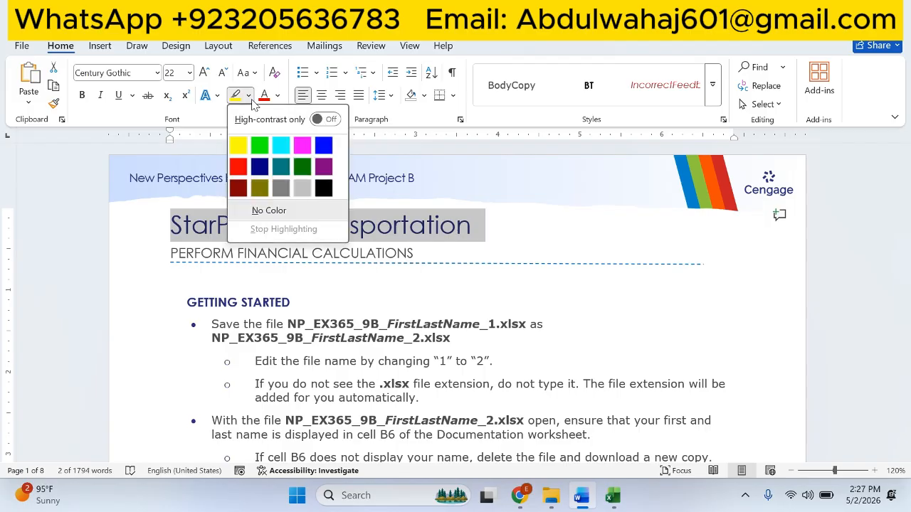
# - Highlight the title "StarPower Transportation" in green and the subtitle "PERFORM FINANCIAL CALCULATIONS" in yellow
pyautogui.click(254, 144)
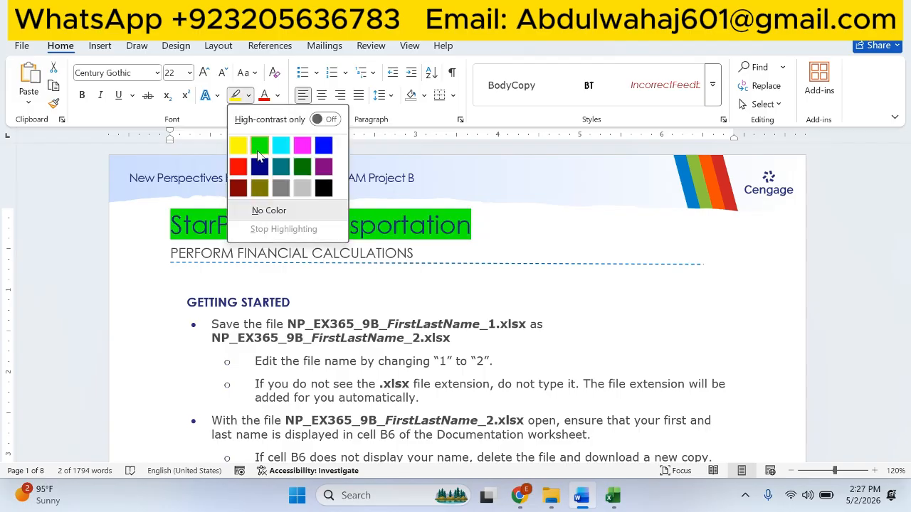
pyautogui.tripleClick(288, 254)
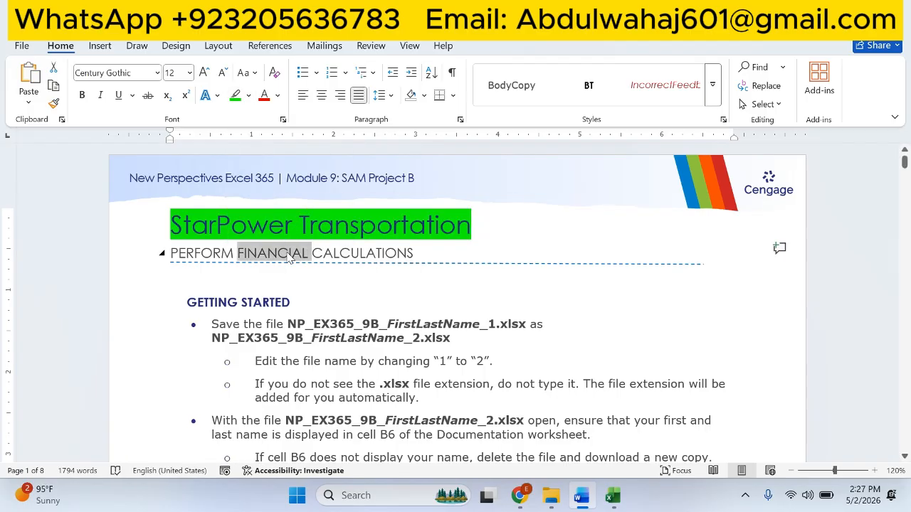
pyautogui.click(248, 96)
pyautogui.click(238, 145)
pyautogui.press('Right')
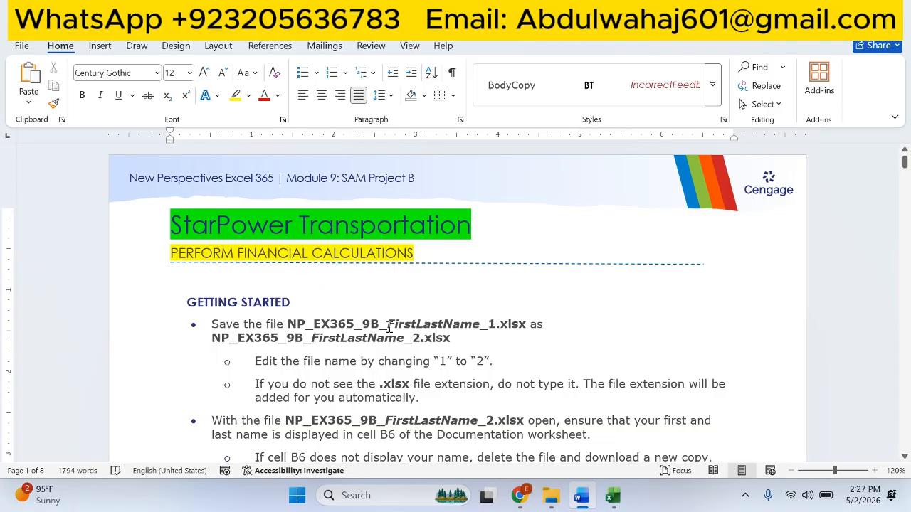
# - Highlight the introductory text of project step 1, up to "for the new product line.", in green
pyautogui.scroll(-3, 389, 326)
pyautogui.scroll(-8, 389, 326)
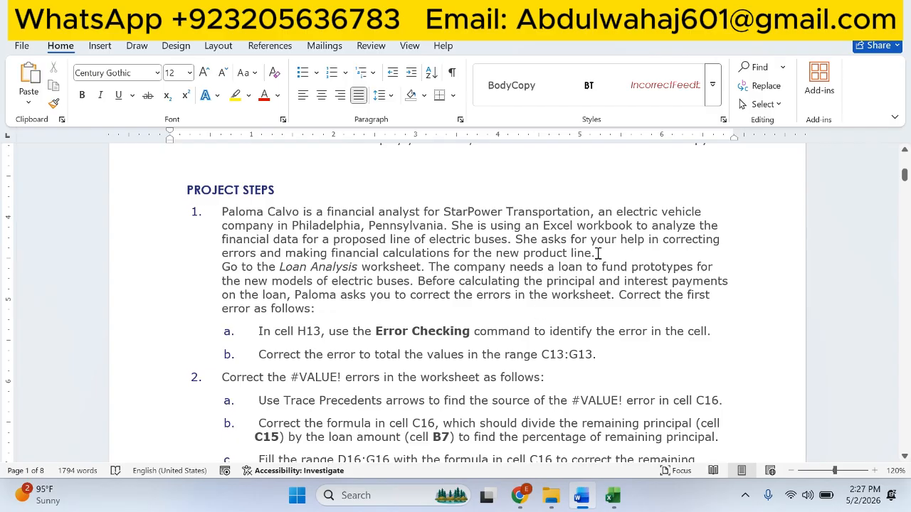
pyautogui.moveTo(595, 253); pyautogui.dragTo(222, 212)
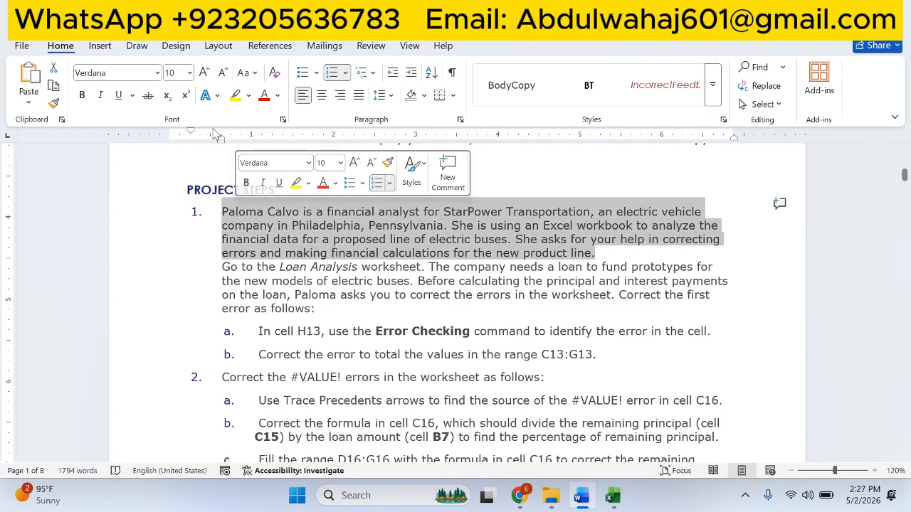
pyautogui.click(248, 95)
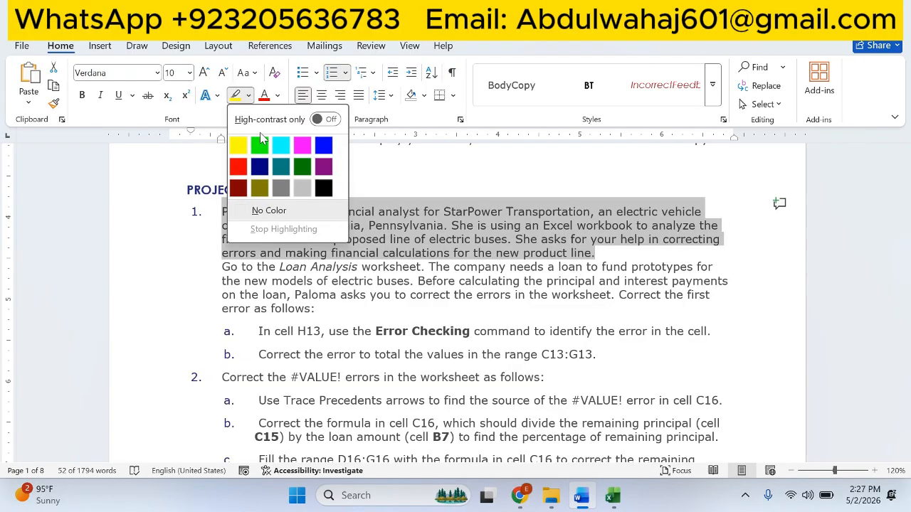
pyautogui.click(262, 147)
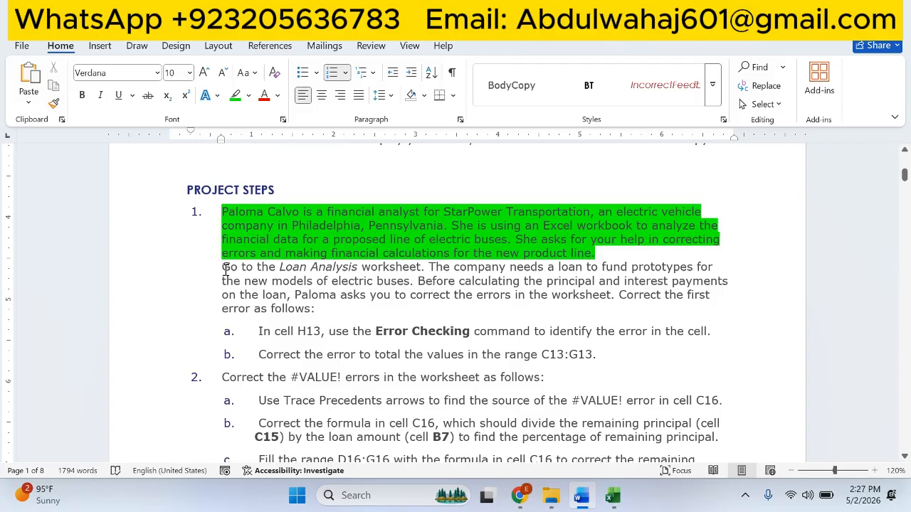
# - Open the Loan Analysis worksheet in Excel, then return to Word and highlight "Go to the Loan Analysis worksheet" in green
pyautogui.moveTo(221, 267); pyautogui.dragTo(404, 271)
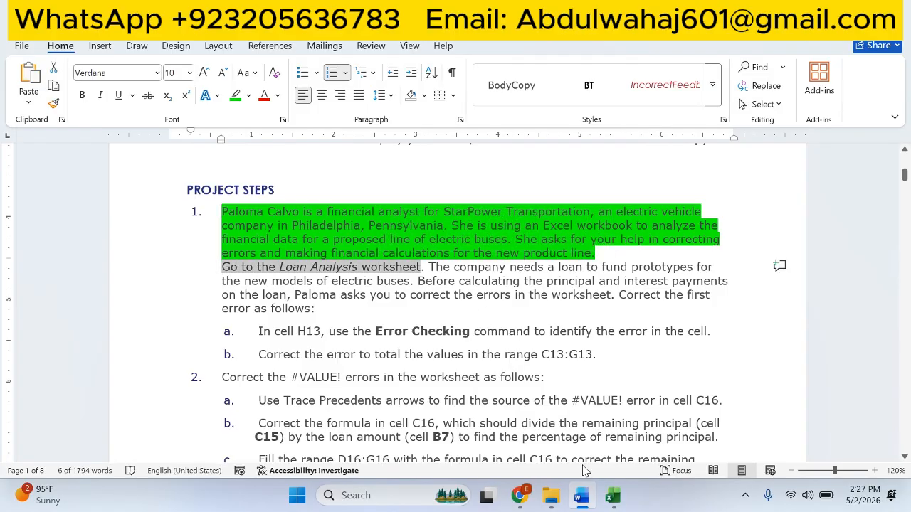
pyautogui.click(612, 496)
pyautogui.click(199, 452)
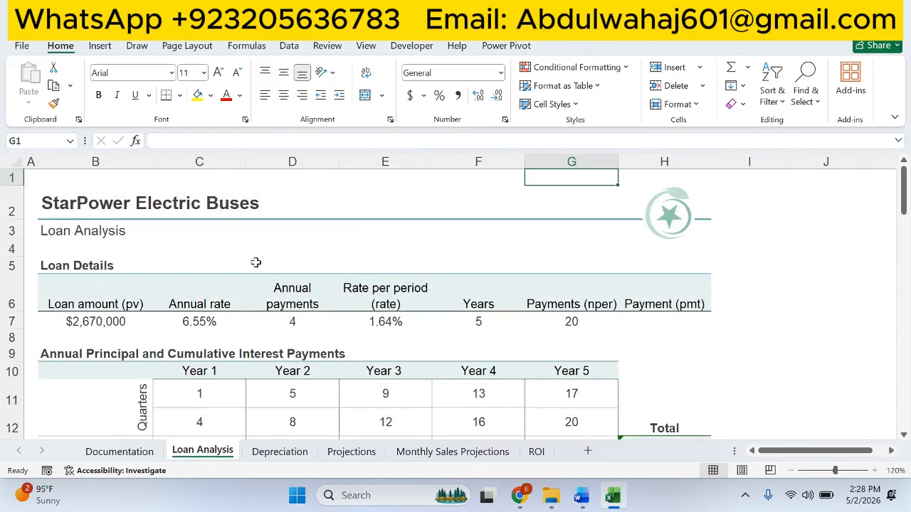
pyautogui.click(591, 502)
pyautogui.click(235, 95)
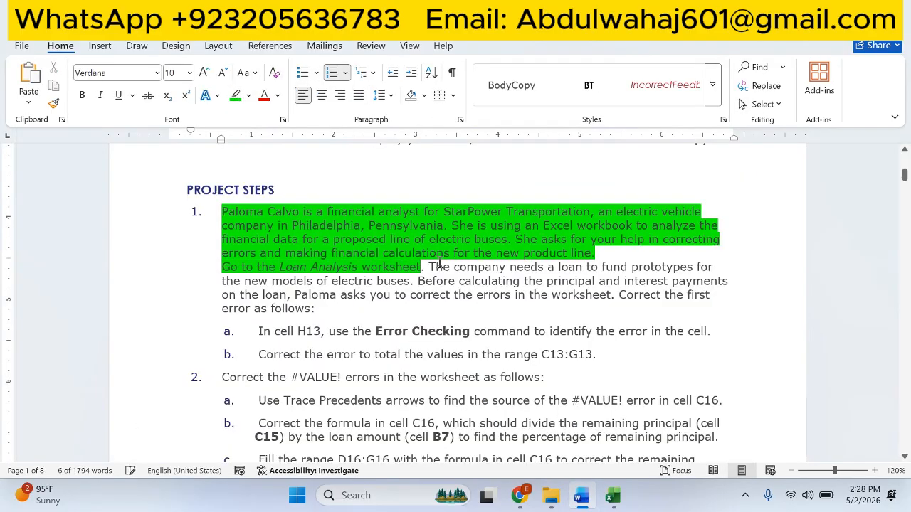
# - Highlight the rest of step 1's paragraph, from "The company needs a loan" to "error as follows:", in green
pyautogui.click(433, 267)
pyautogui.moveTo(466, 269); pyautogui.dragTo(365, 312)
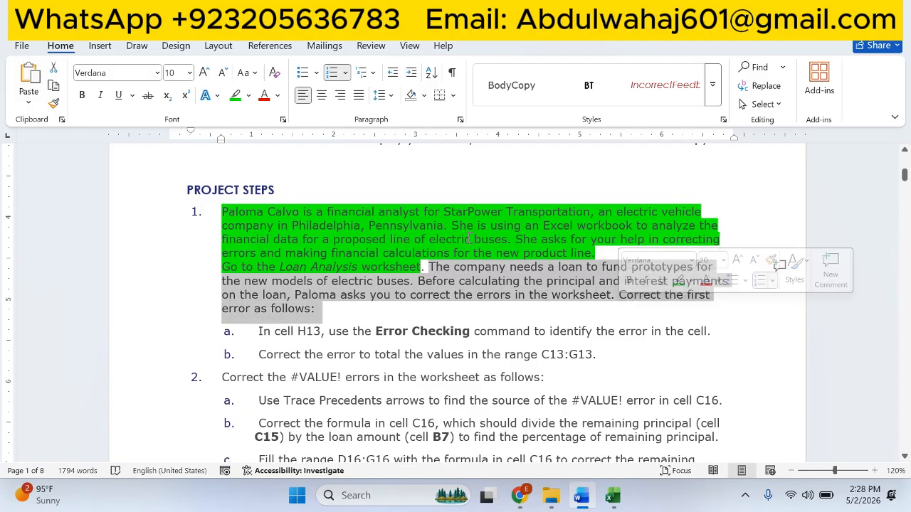
pyautogui.hotkey('ctrl', 'alt', 'h')
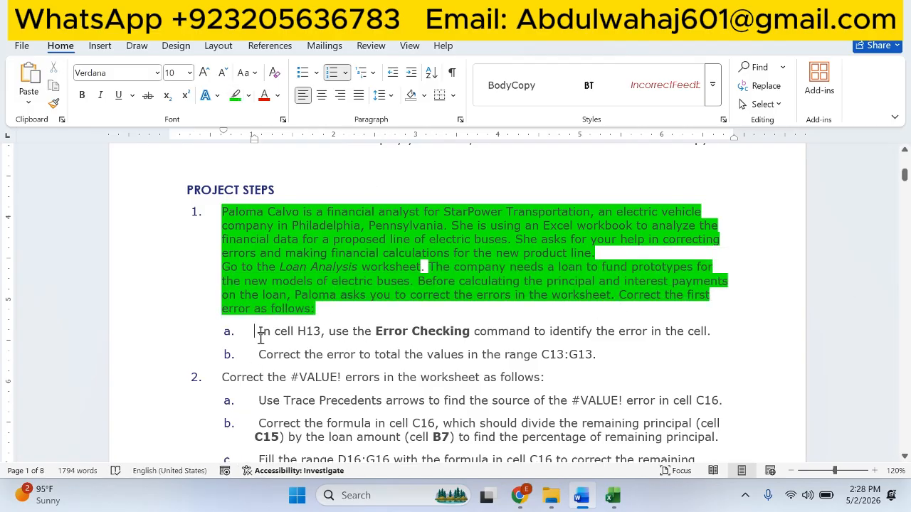
# - Select the text of instruction 1a, then switch to Excel and select cell H13 on the Loan Analysis worksheet
pyautogui.moveTo(264, 337); pyautogui.dragTo(726, 339)
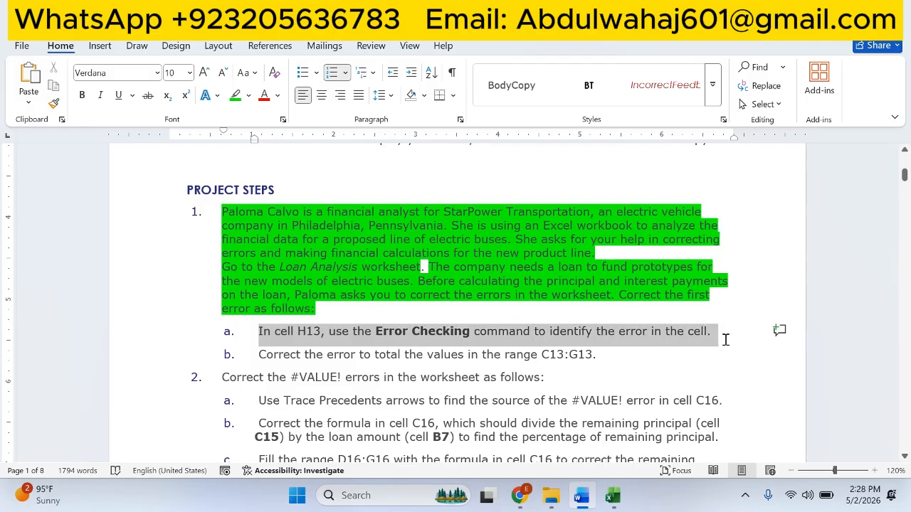
pyautogui.click(610, 496)
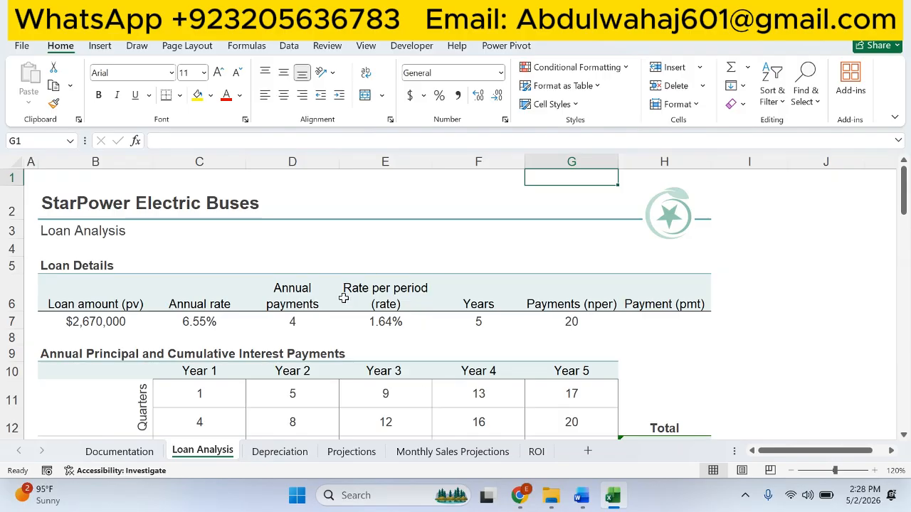
pyautogui.scroll(-1, 340, 297)
pyautogui.scroll(-1, 340, 298)
pyautogui.click(674, 301)
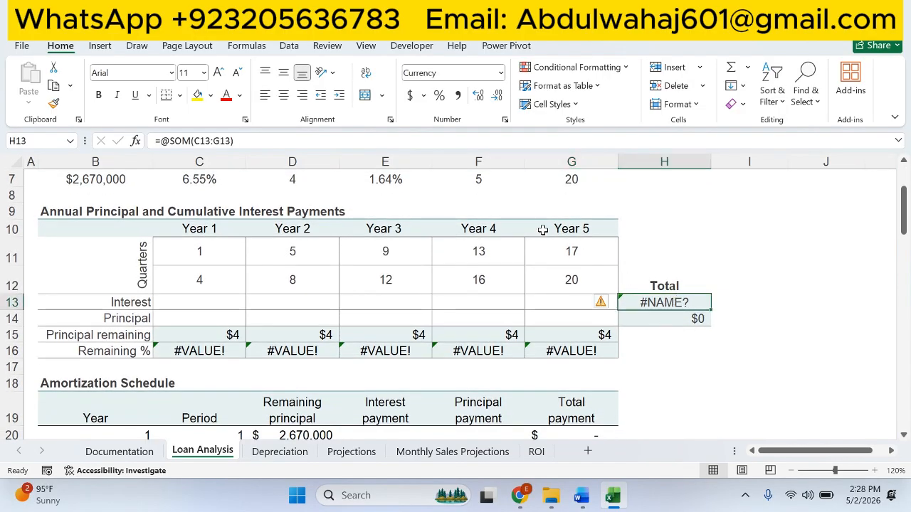
pyautogui.click(328, 46)
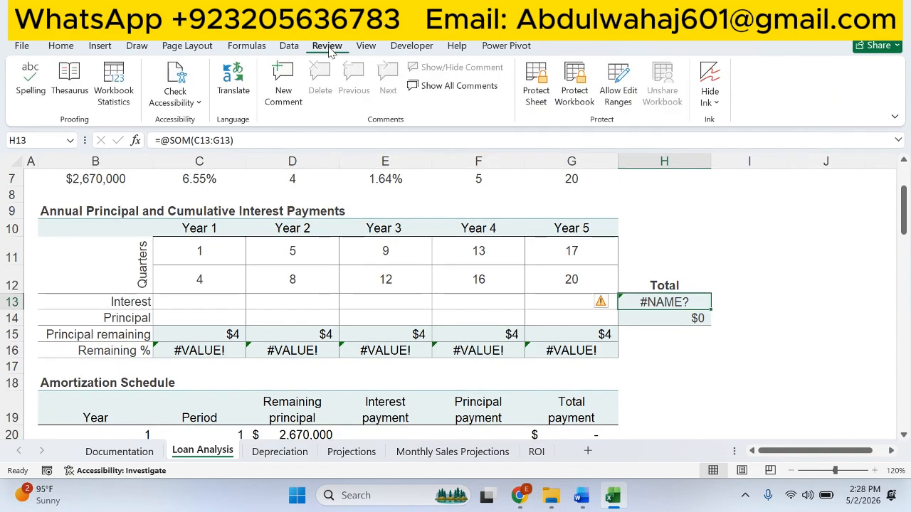
pyautogui.click(259, 51)
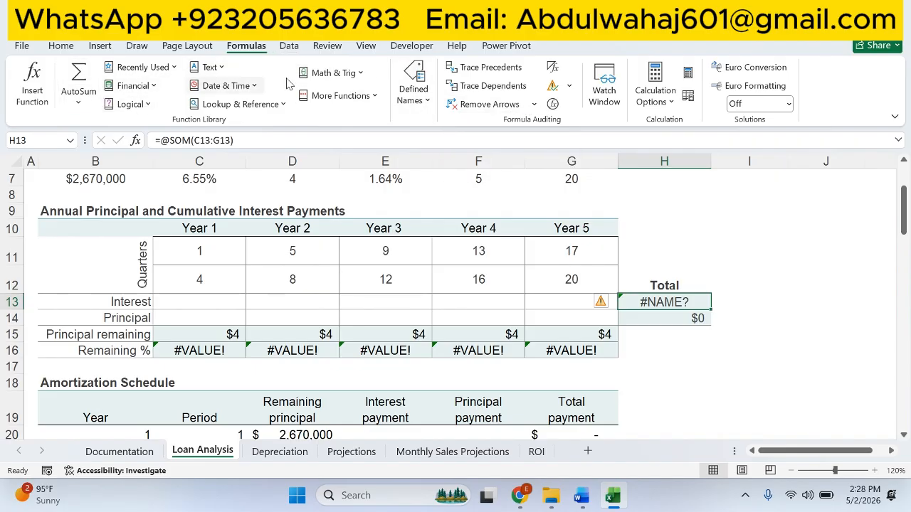
pyautogui.click(328, 46)
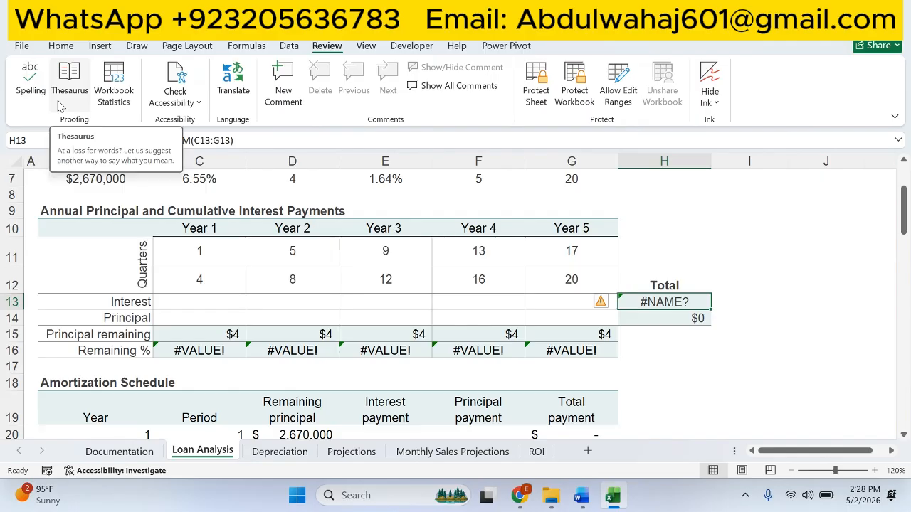
pyautogui.click(267, 50)
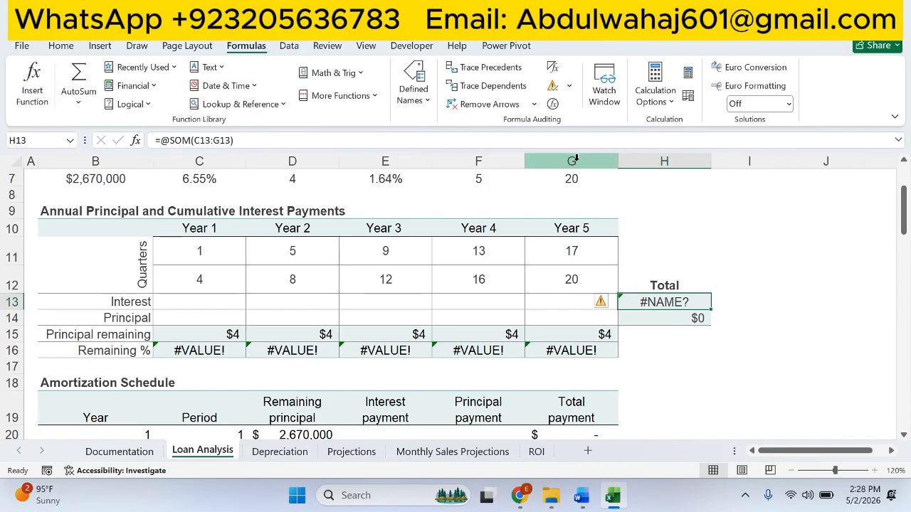
pyautogui.click(670, 103)
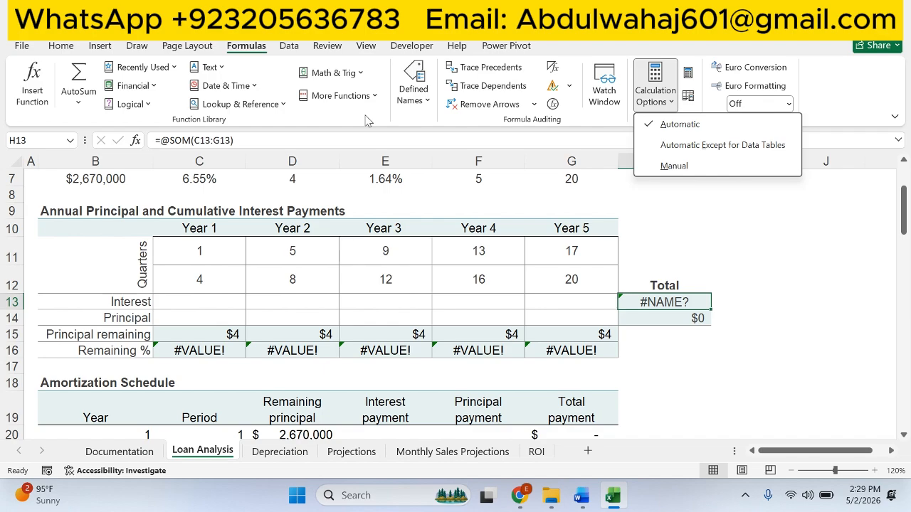
pyautogui.click(290, 48)
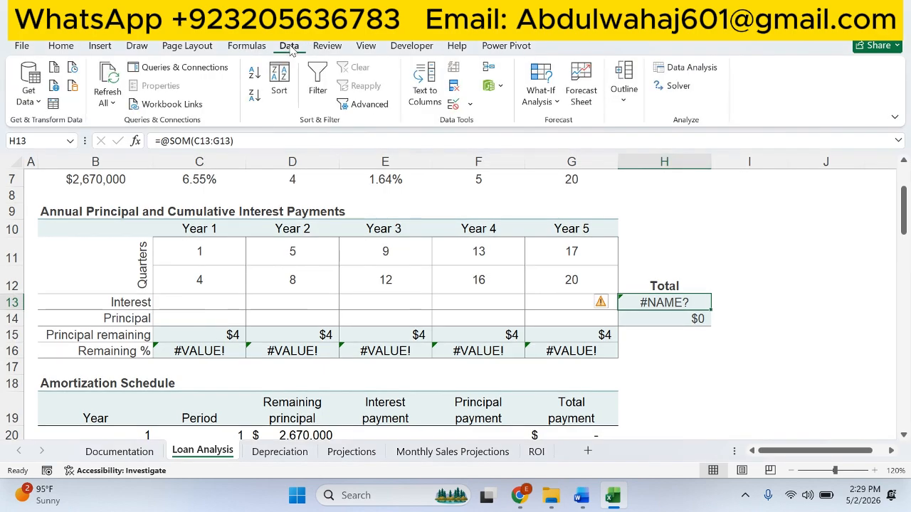
pyautogui.click(326, 47)
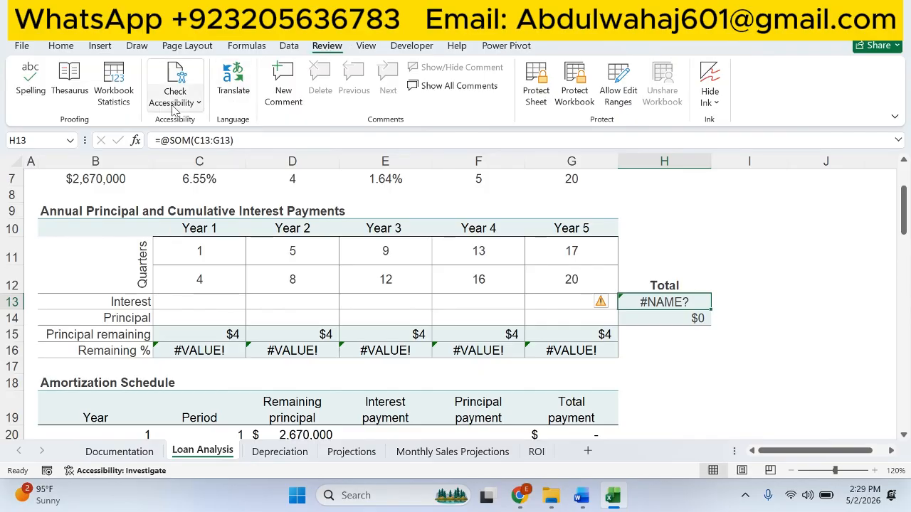
# - Run the Error Checking command on cell H13
pyautogui.click(246, 45)
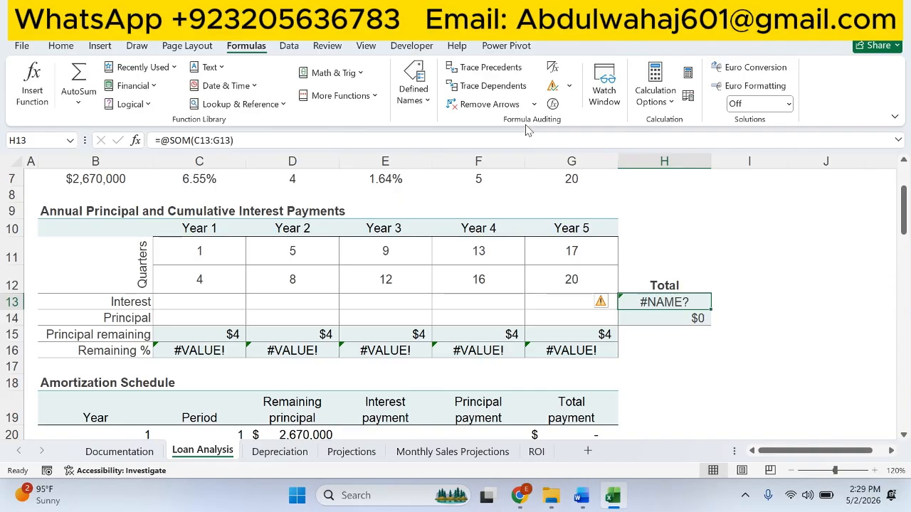
pyautogui.click(569, 87)
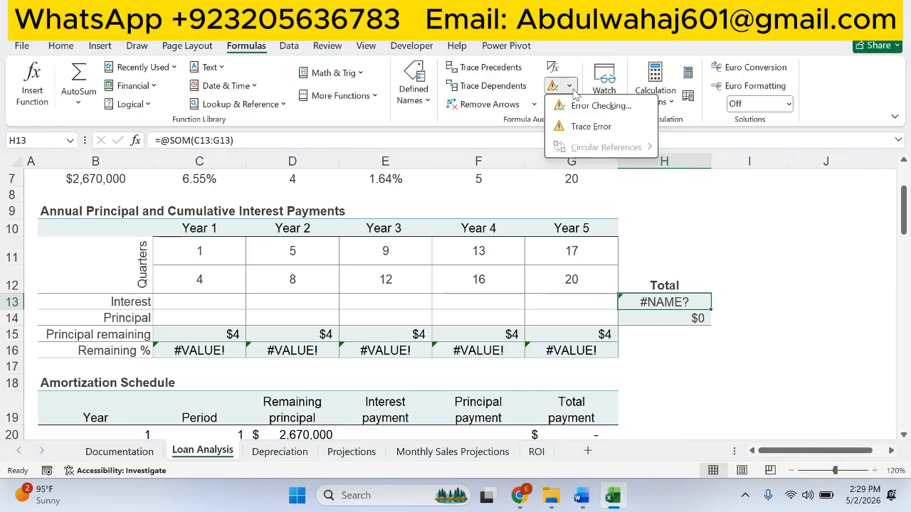
pyautogui.click(582, 107)
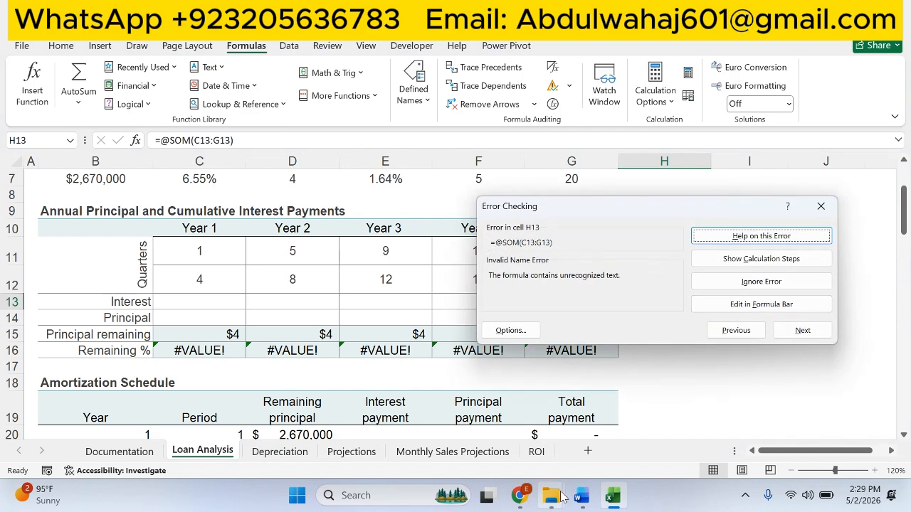
# - Switch to Word, highlight instruction 1a in green, and select the text of instruction 1b
pyautogui.click(582, 503)
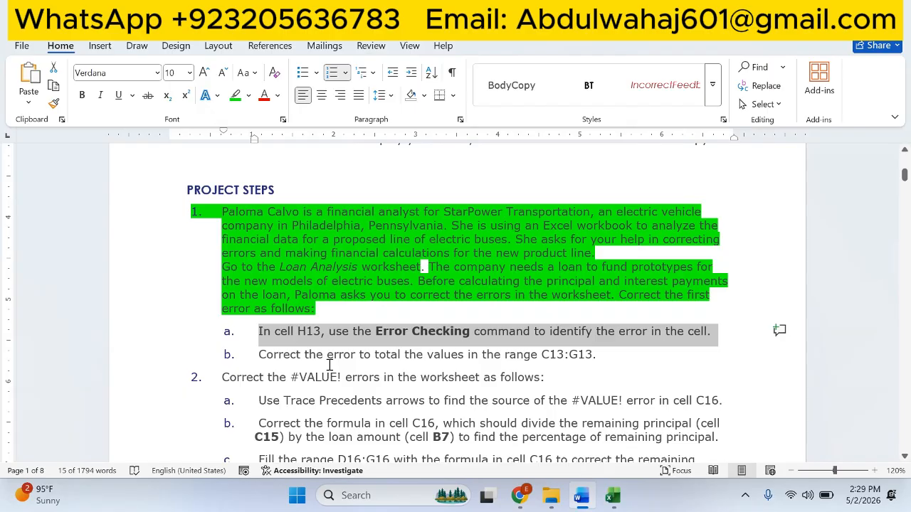
pyautogui.click(235, 96)
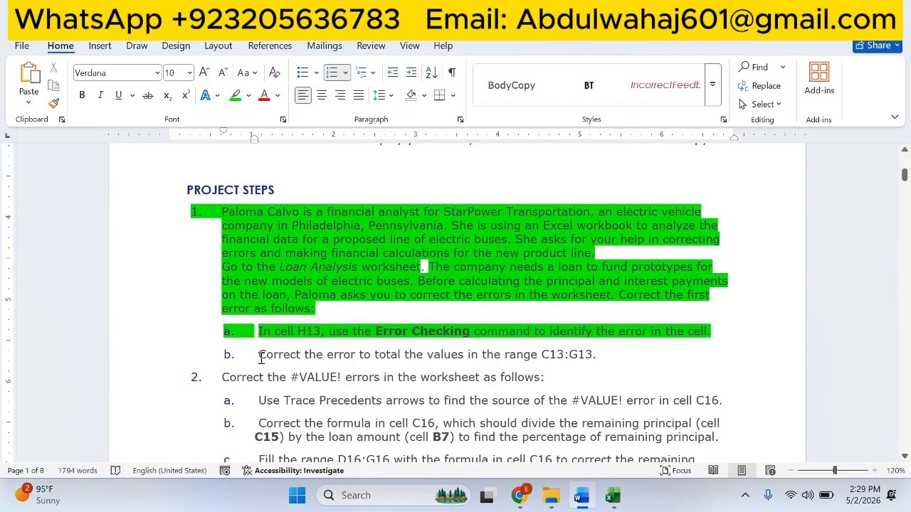
pyautogui.moveTo(260, 357); pyautogui.dragTo(593, 356)
# - Return to Excel, close Error Checking, and correct the formula in cell H13 to =SUM(C13:G13)
pyautogui.click(616, 494)
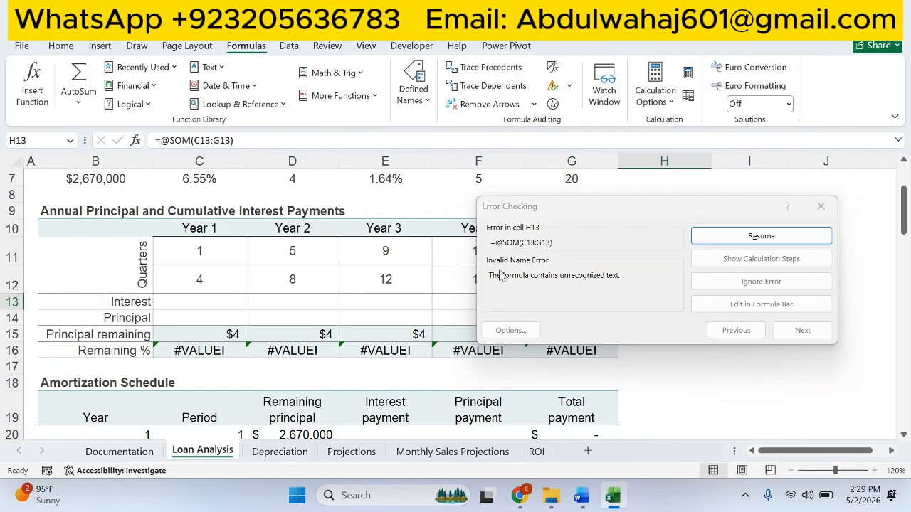
pyautogui.click(821, 208)
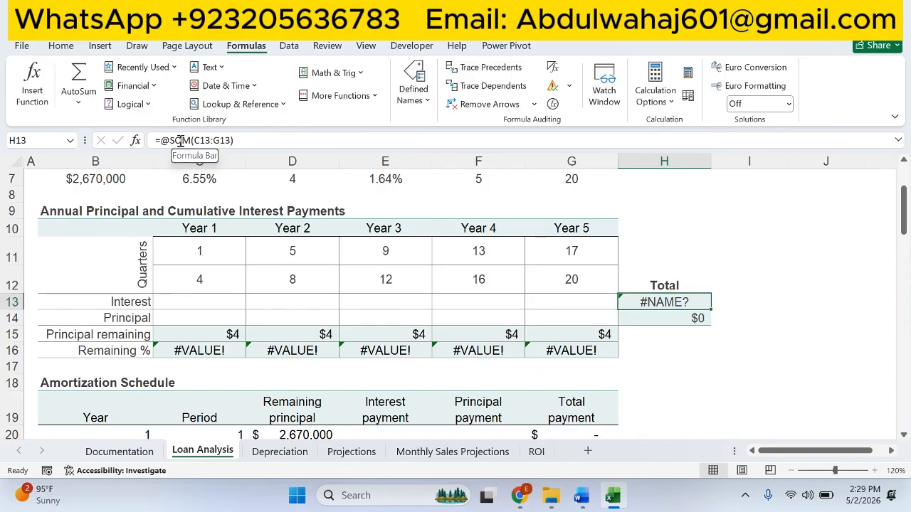
pyautogui.click(180, 141)
pyautogui.press('BackSpace')
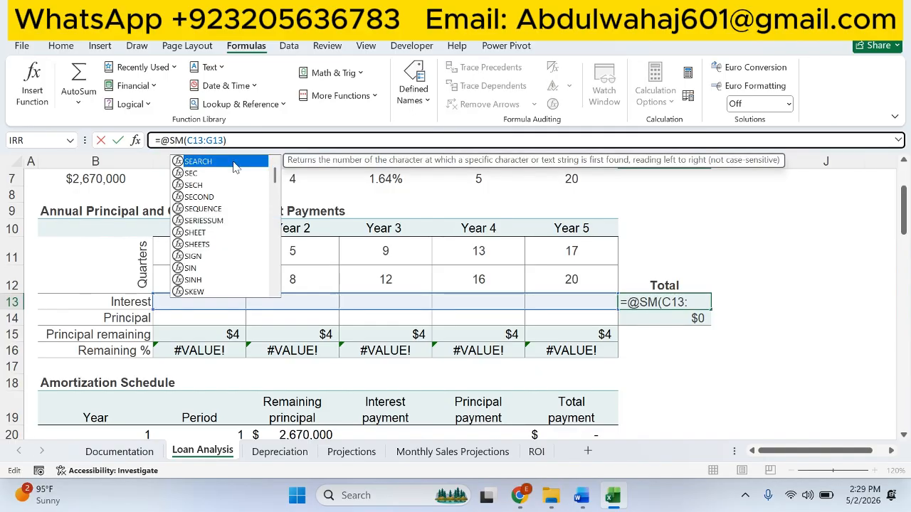
pyautogui.write('u')
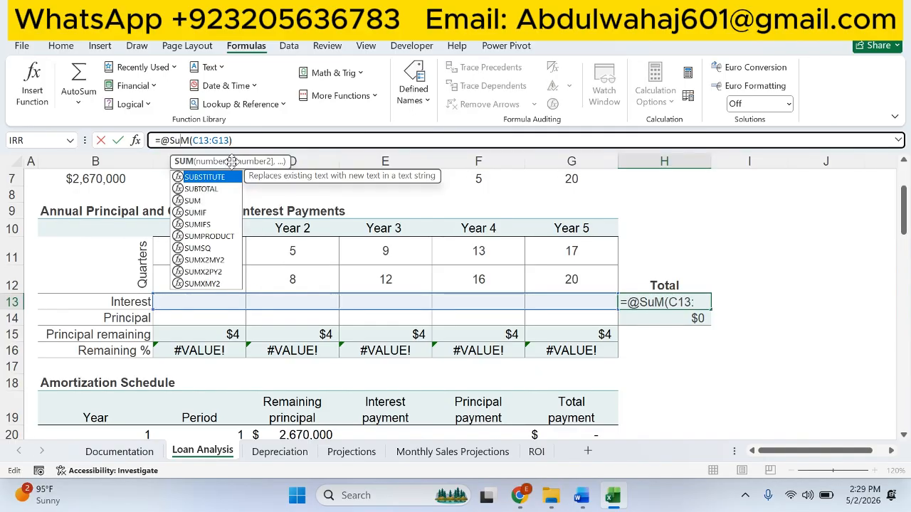
pyautogui.click(202, 201)
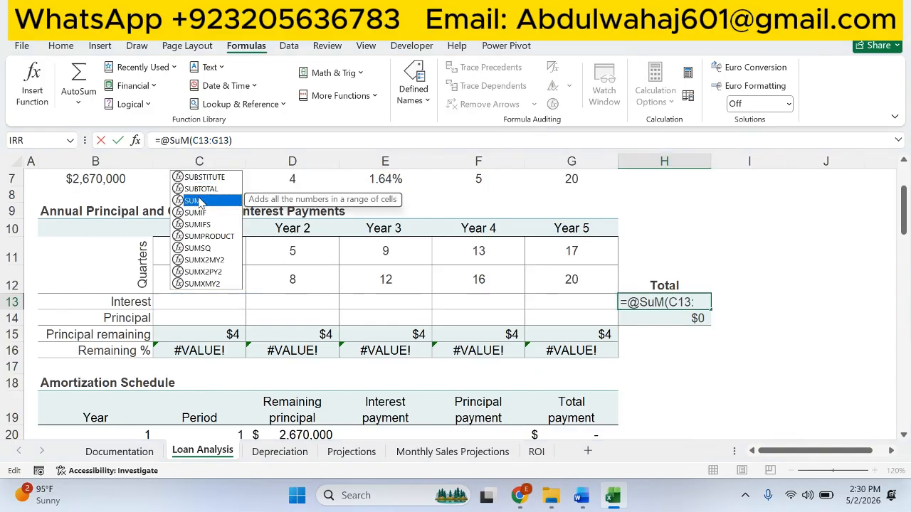
pyautogui.click(185, 141)
pyautogui.press('BackSpace')
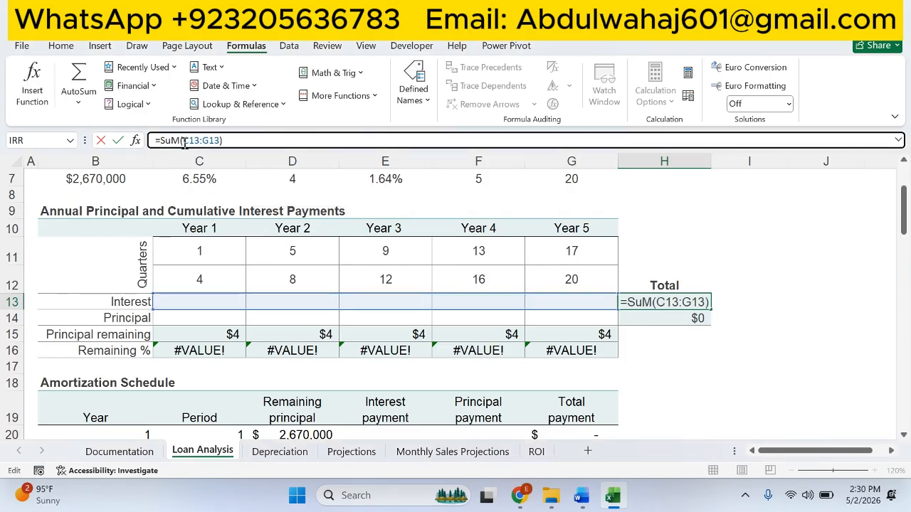
pyautogui.click(184, 141)
pyautogui.press('Return')
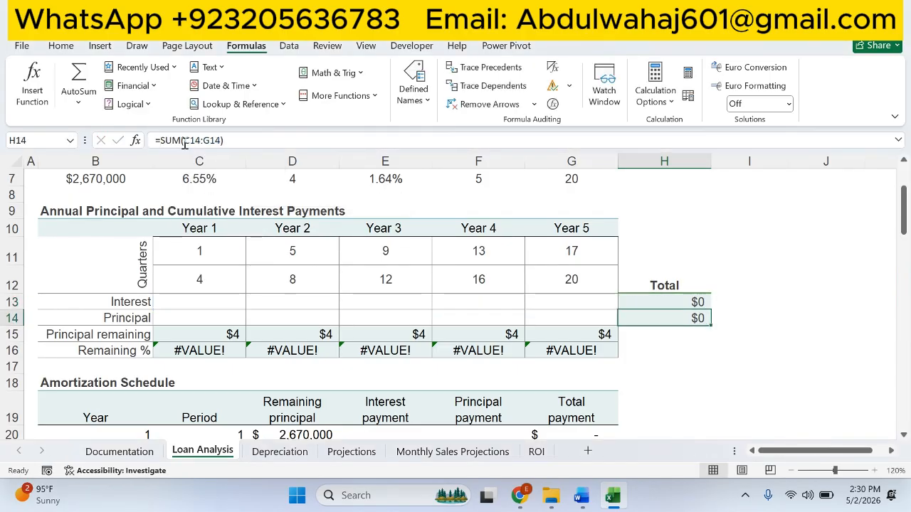
pyautogui.click(658, 302)
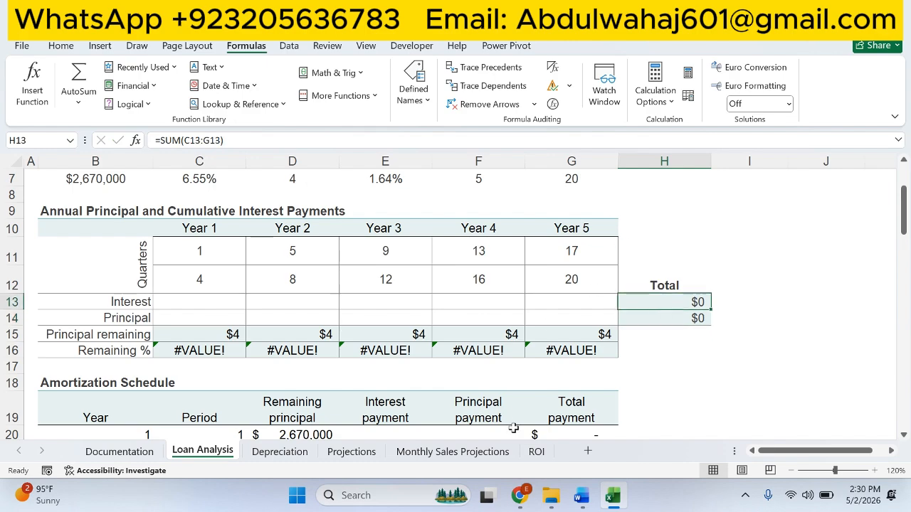
# - Switch to Word and highlight instruction 1b and the introductory line of instruction 2 in green
pyautogui.click(581, 495)
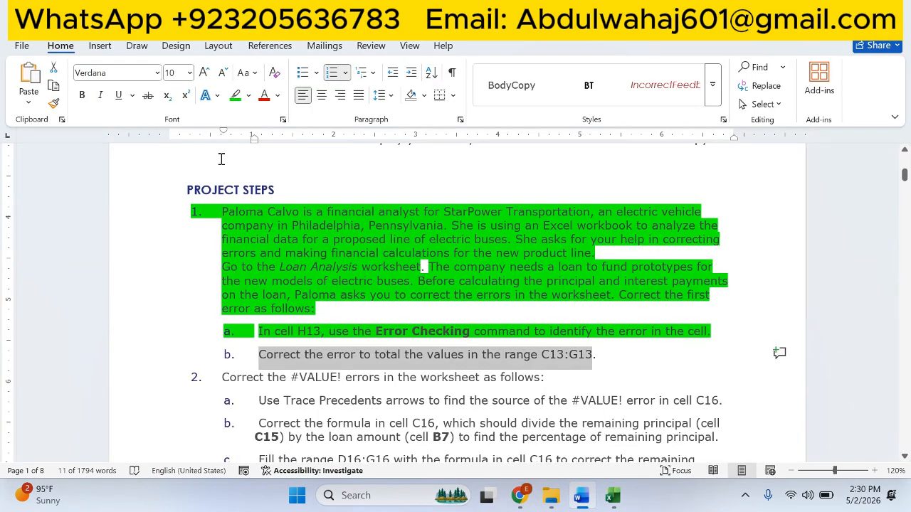
pyautogui.click(234, 94)
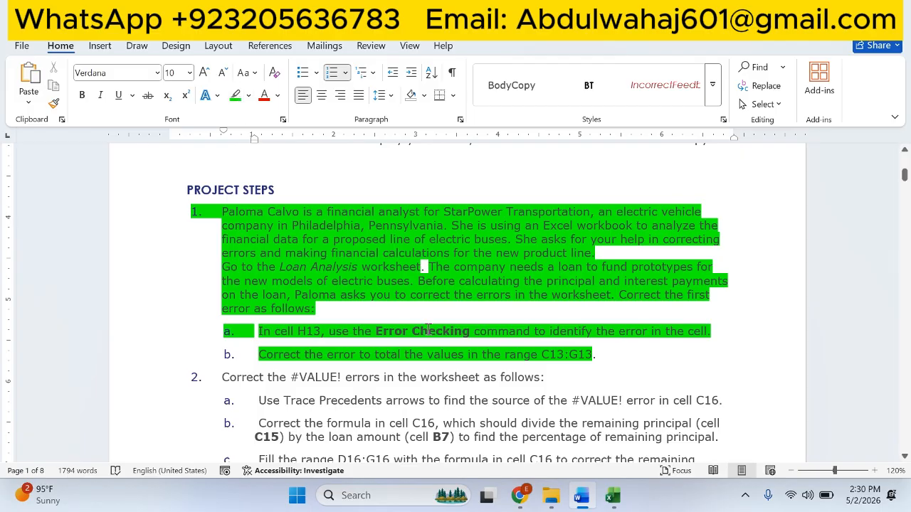
pyautogui.scroll(-3, 429, 329)
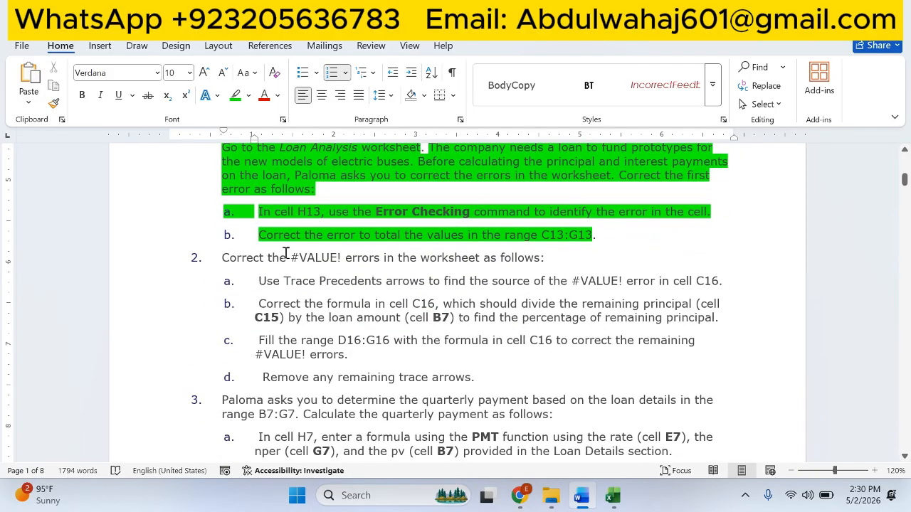
pyautogui.moveTo(216, 257); pyautogui.dragTo(543, 259)
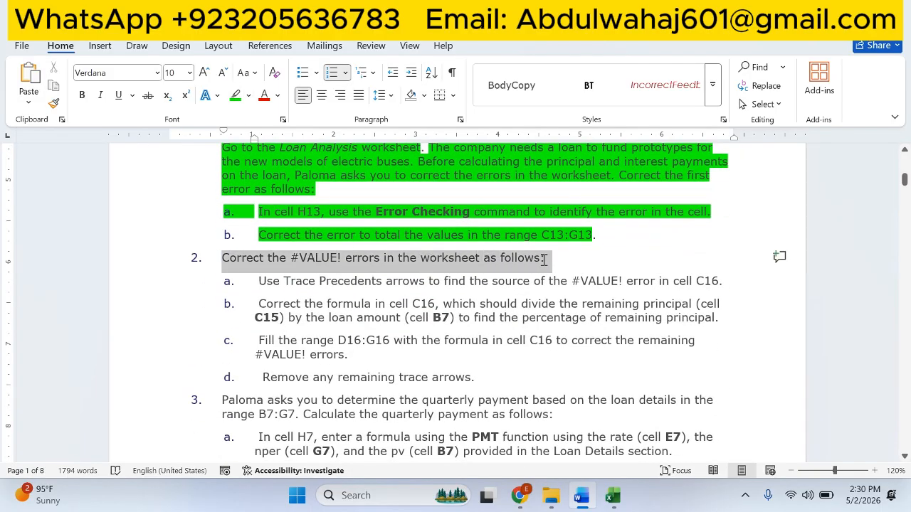
pyautogui.click(235, 95)
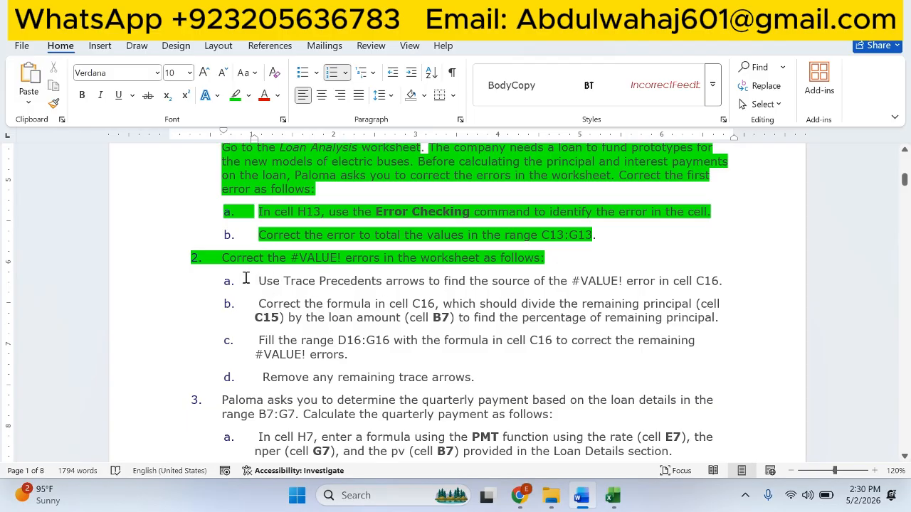
# - Select the text of instruction 2a, then switch to Excel and trace the precedents of cell C16 on the Loan Analysis worksheet
pyautogui.moveTo(259, 282); pyautogui.dragTo(437, 287)
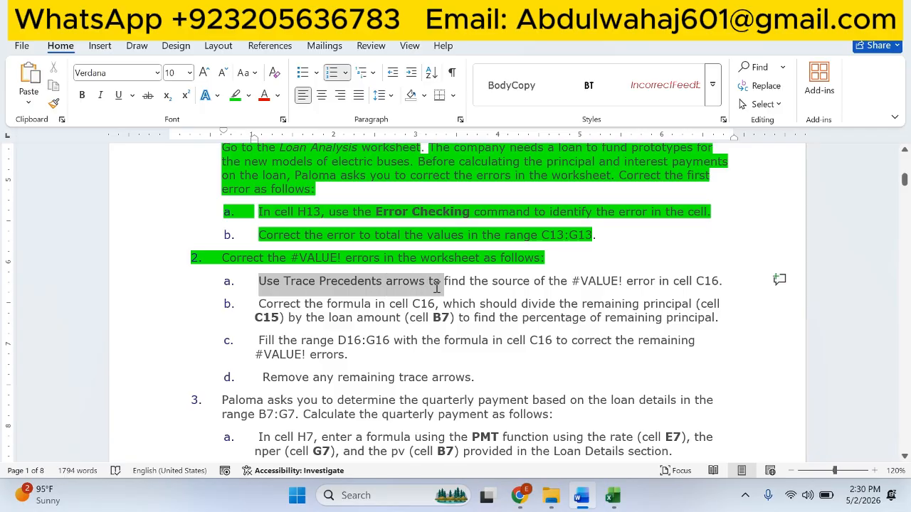
pyautogui.moveTo(457, 286); pyautogui.dragTo(695, 287)
pyautogui.click(614, 491)
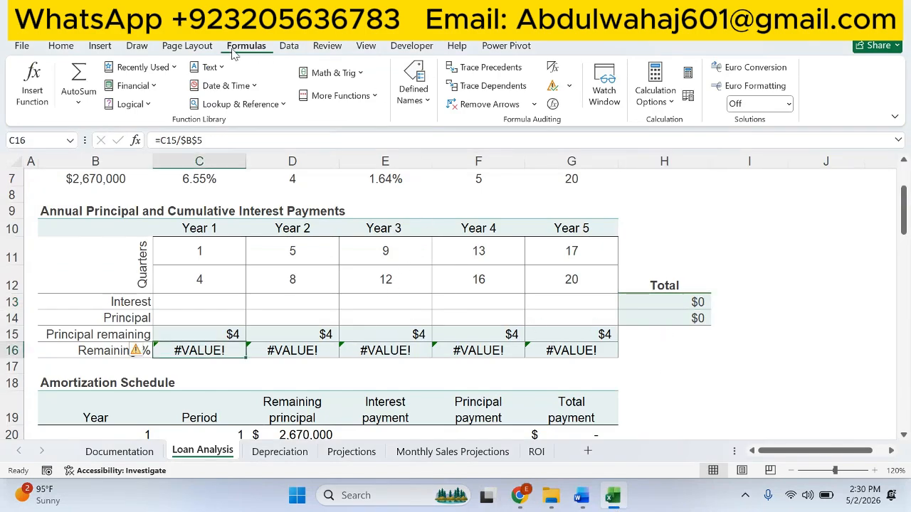
pyautogui.click(510, 71)
pyautogui.scroll(1, 243, 403)
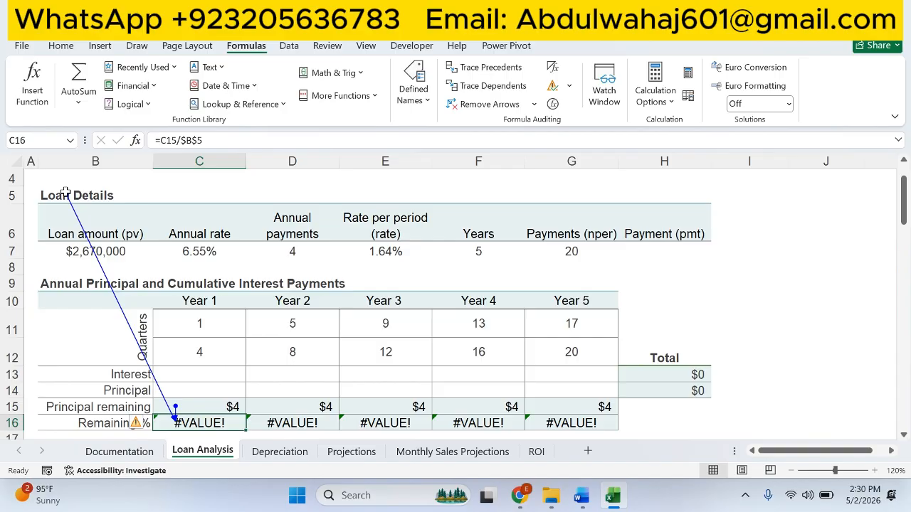
# - Switch to Word, highlight the selected text of instruction 2a in green, and select the text of instruction 2b
pyautogui.click(582, 496)
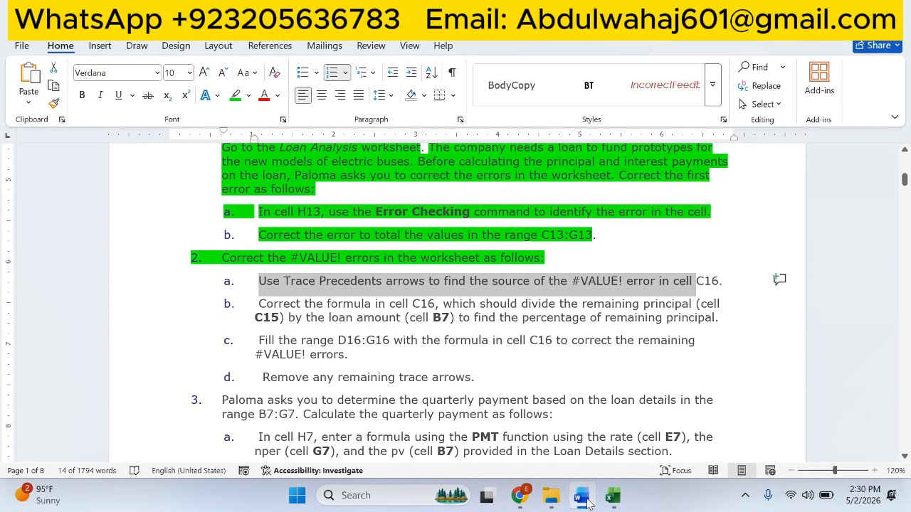
pyautogui.click(235, 95)
pyautogui.click(322, 333)
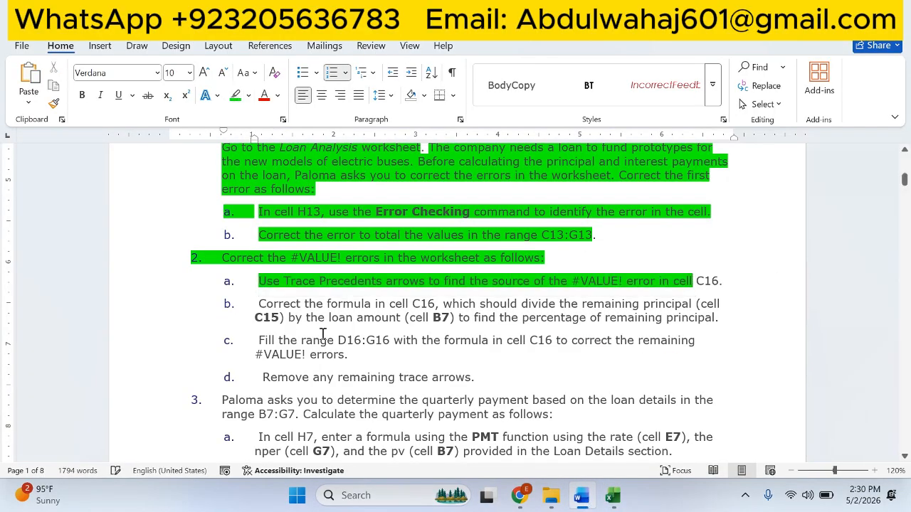
pyautogui.moveTo(257, 304); pyautogui.dragTo(475, 317)
# - Return to Excel and correct the formula in cell C16 to =C15/$B$7
pyautogui.click(613, 500)
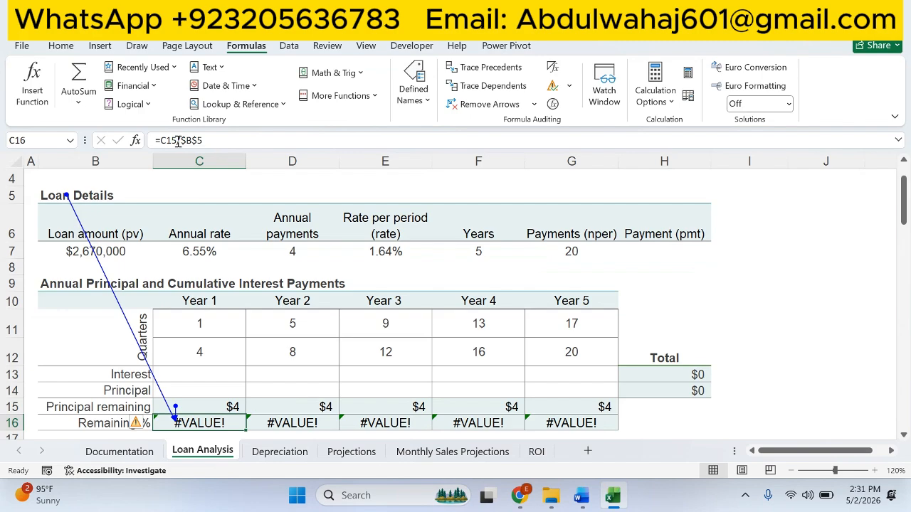
pyautogui.click(212, 140)
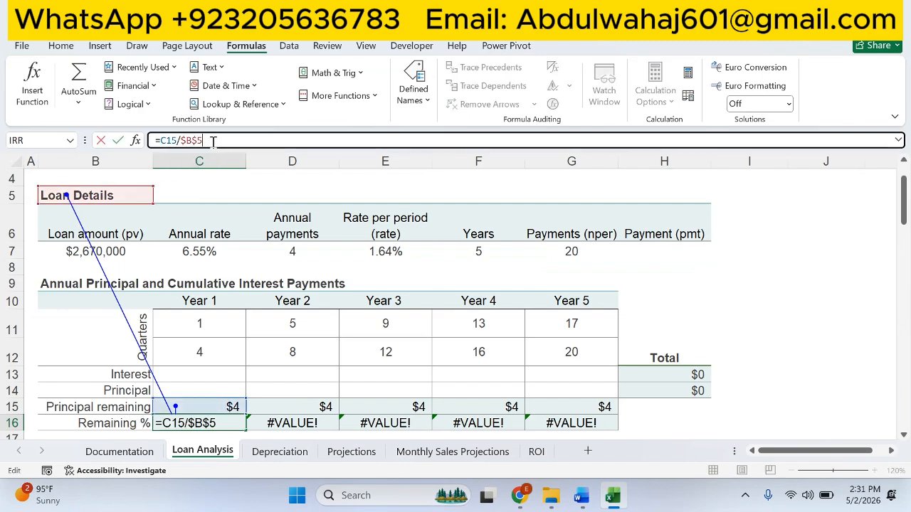
pyautogui.press('BackSpace')
pyautogui.write('7')
pyautogui.press('Return')
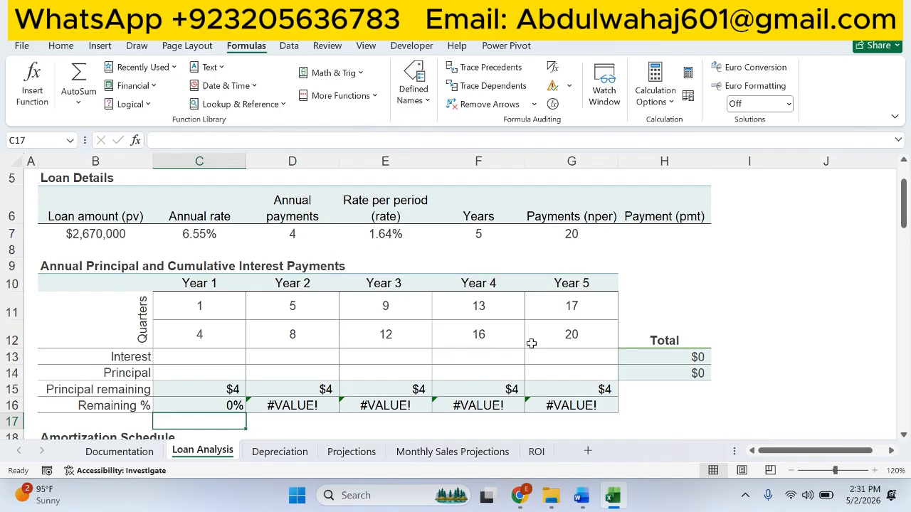
# - Switch to Word, highlight the selected text of instruction 2b in green, and select the text of instruction 2c
pyautogui.click(581, 495)
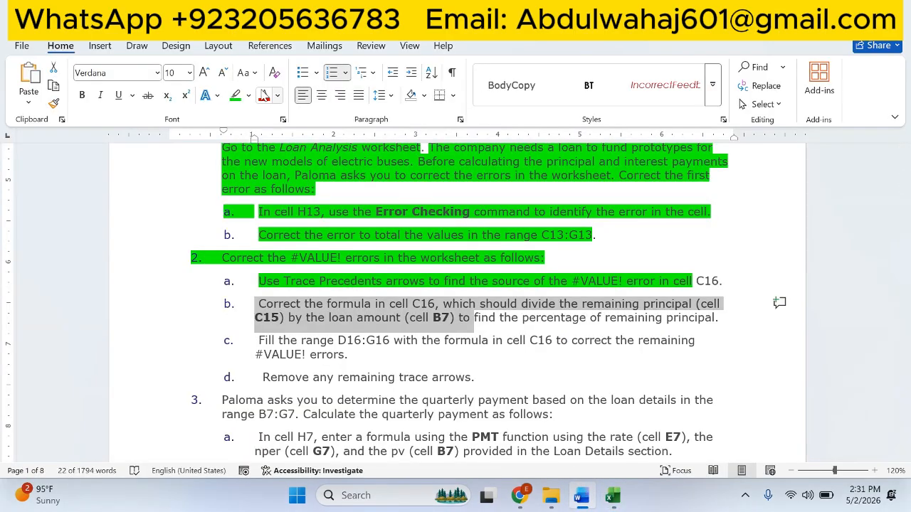
pyautogui.click(235, 94)
pyautogui.click(270, 356)
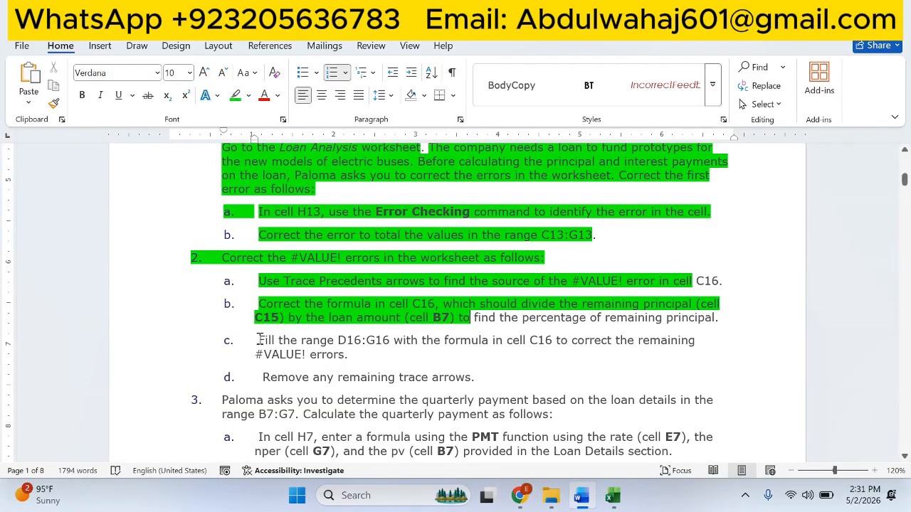
pyautogui.moveTo(260, 339); pyautogui.dragTo(605, 369)
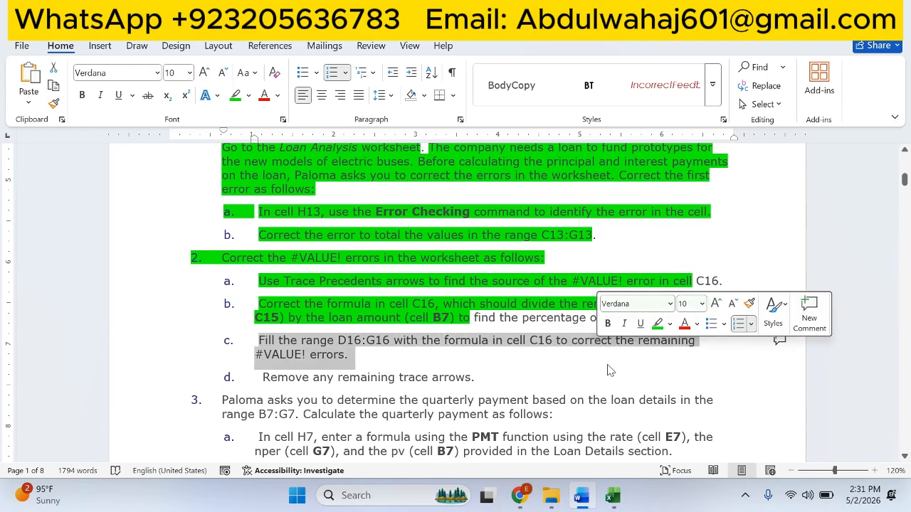
# - Return to Excel, copy cell C16, and paste only its formula into the range D16:G16
pyautogui.click(612, 495)
pyautogui.click(220, 405)
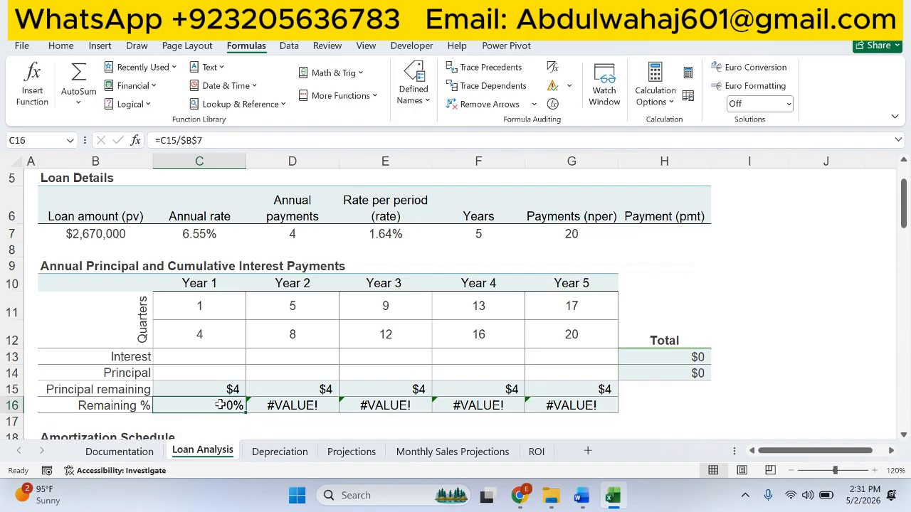
pyautogui.rightClick(221, 405)
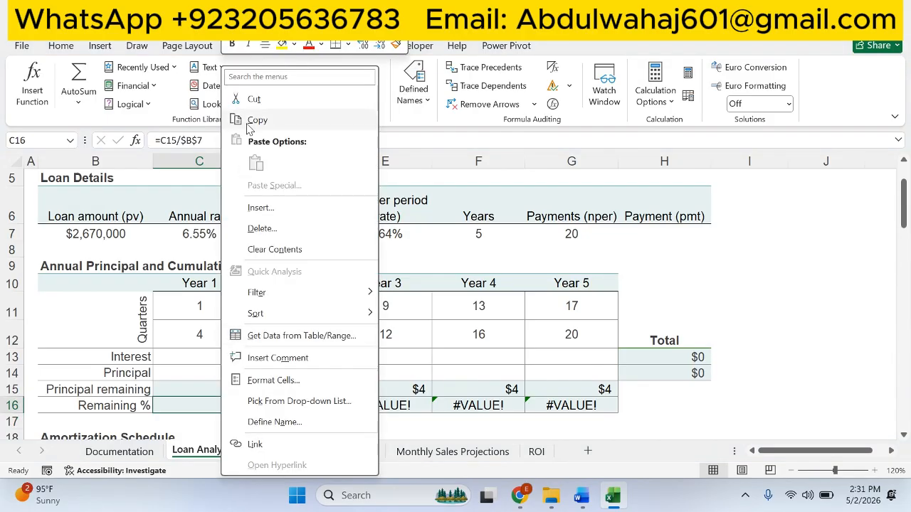
pyautogui.click(252, 120)
pyautogui.moveTo(295, 406); pyautogui.dragTo(556, 406)
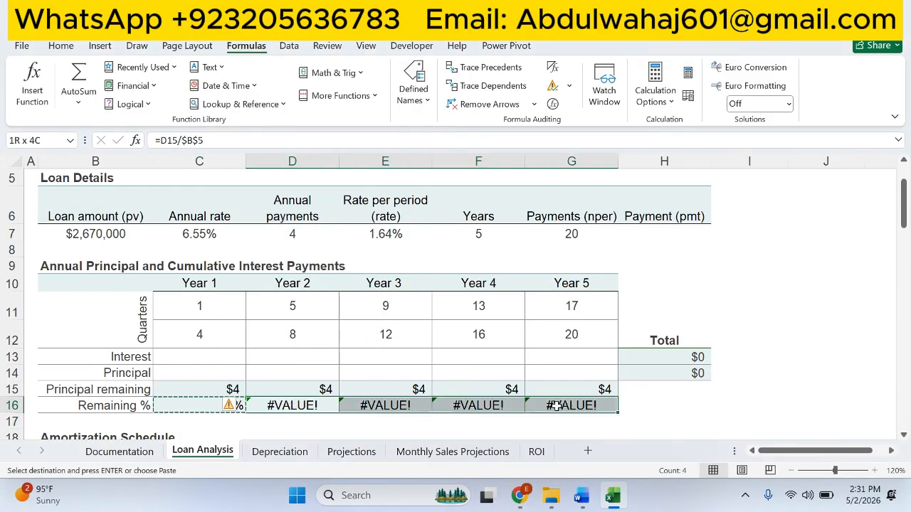
pyautogui.click(60, 46)
pyautogui.click(29, 101)
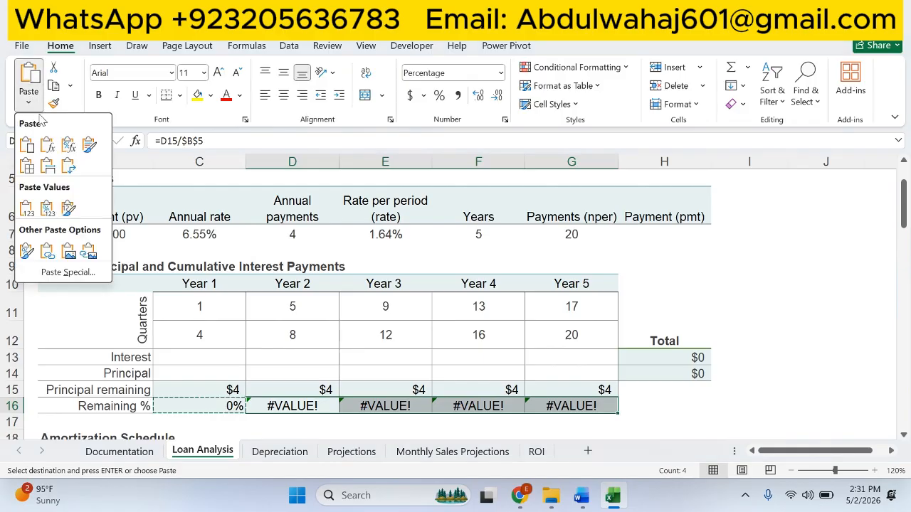
pyautogui.click(48, 145)
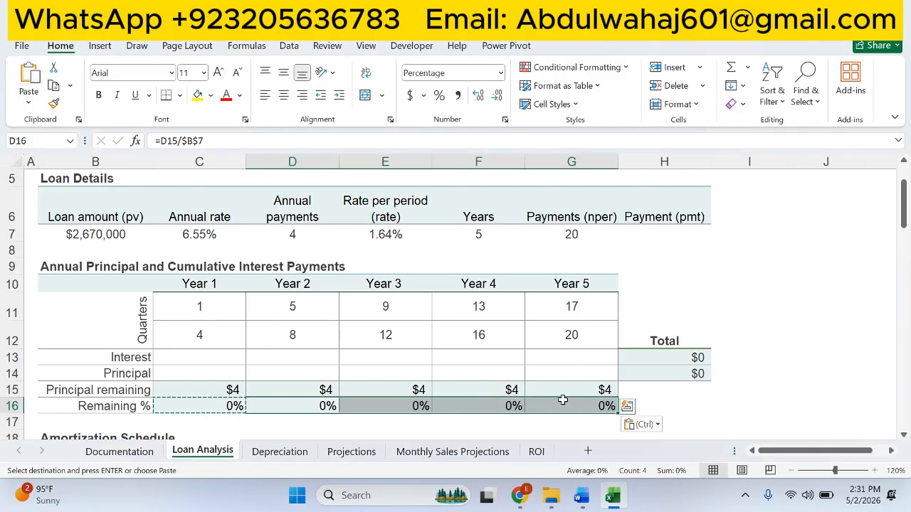
pyautogui.press('Escape')
# - Switch to Word and highlight instructions 2c and 2d in green, checking the Excel worksheet for remaining trace arrows in between
pyautogui.hotkey('alt', 'Tab')
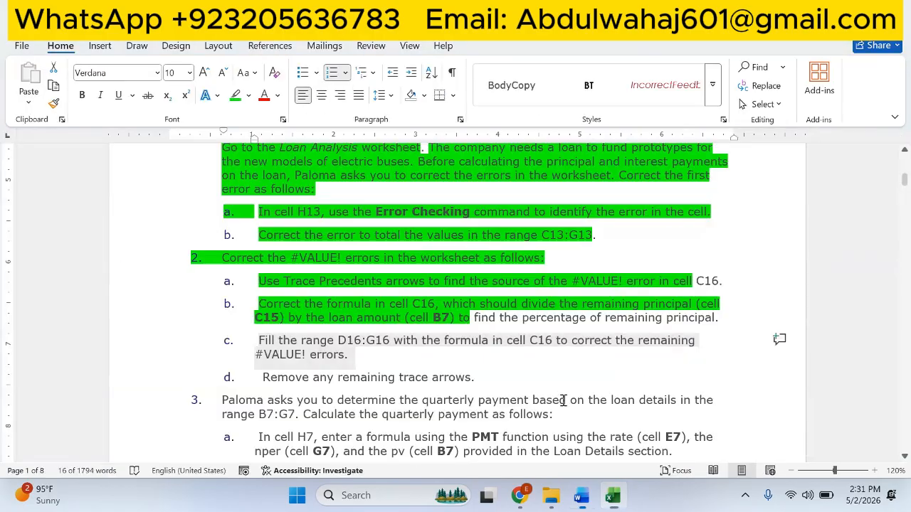
pyautogui.click(235, 95)
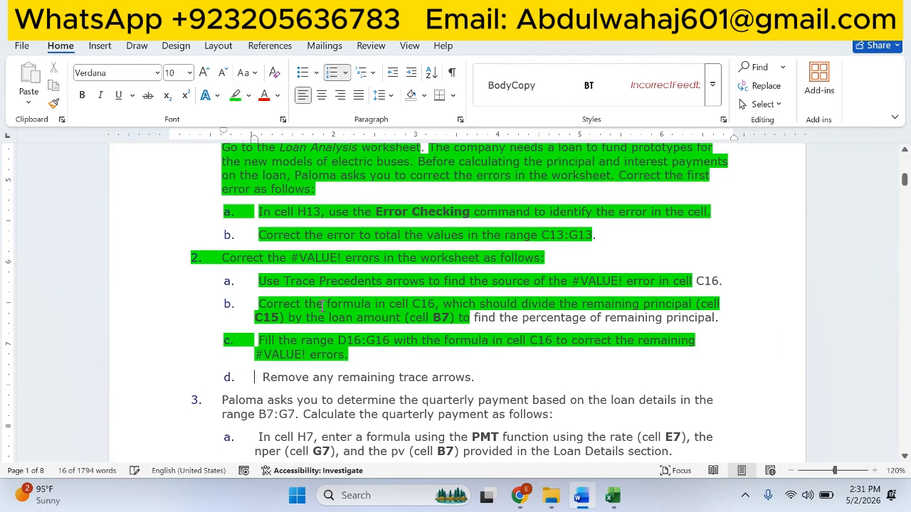
pyautogui.click(402, 383)
pyautogui.click(612, 496)
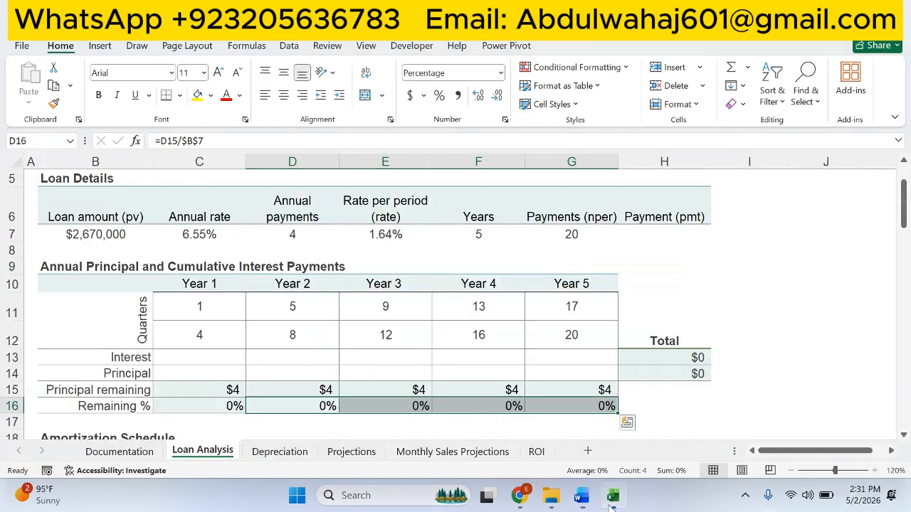
pyautogui.click(611, 498)
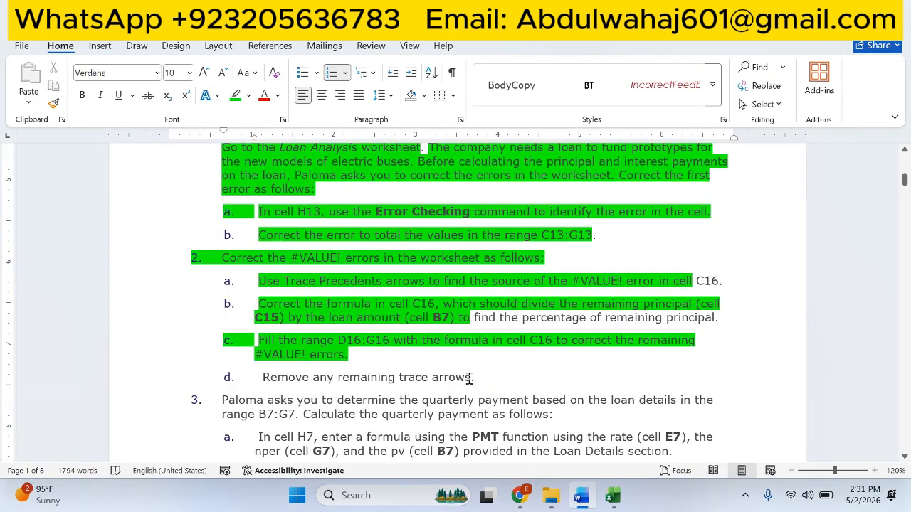
pyautogui.moveTo(473, 377); pyautogui.dragTo(256, 378)
pyautogui.click(318, 353)
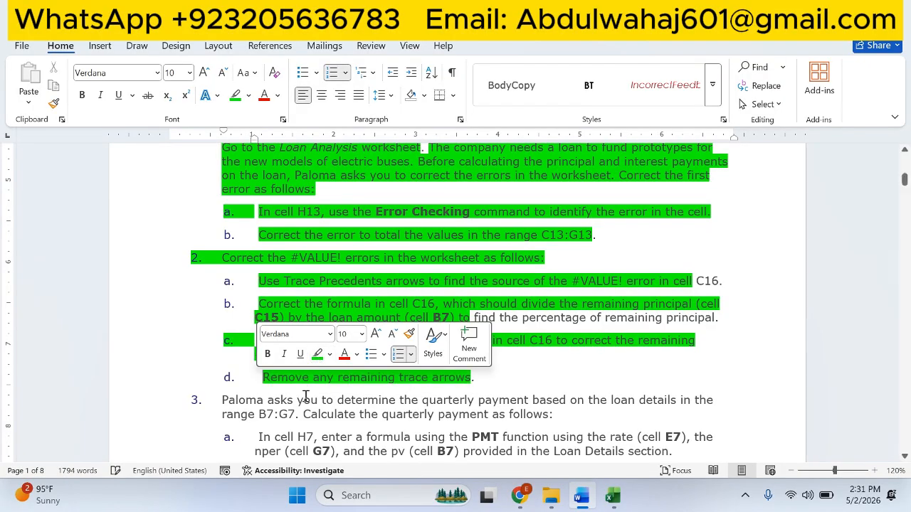
# - Select the introductory text of instruction 3, check the Loan Details range in Excel, and highlight that text in green in Word
pyautogui.scroll(-3, 306, 396)
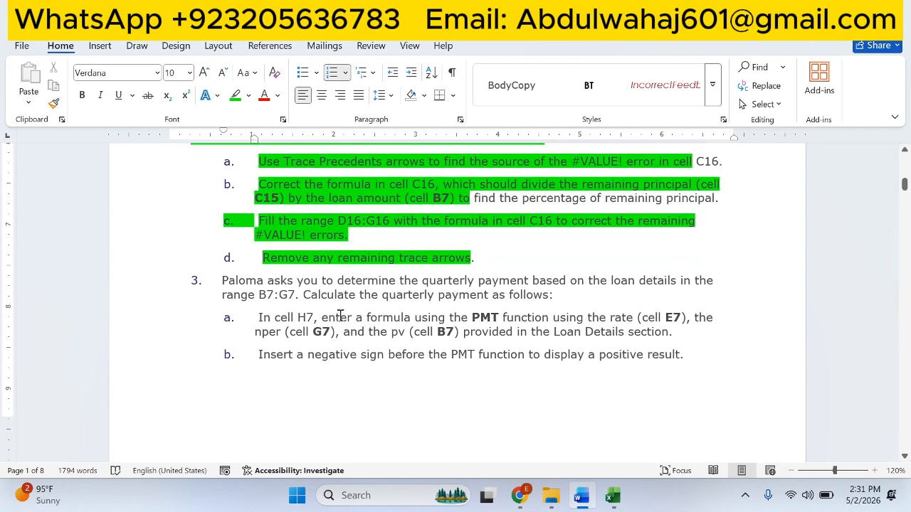
pyautogui.moveTo(218, 281); pyautogui.dragTo(626, 291)
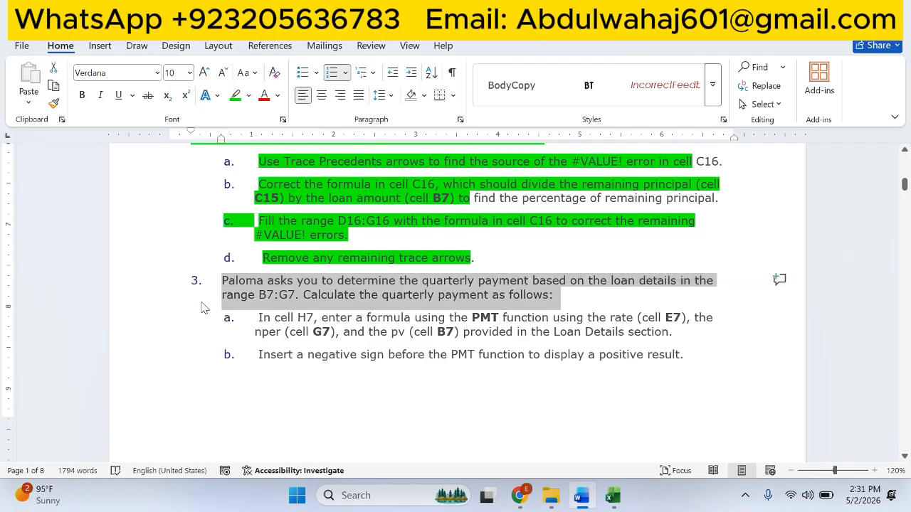
pyautogui.click(612, 496)
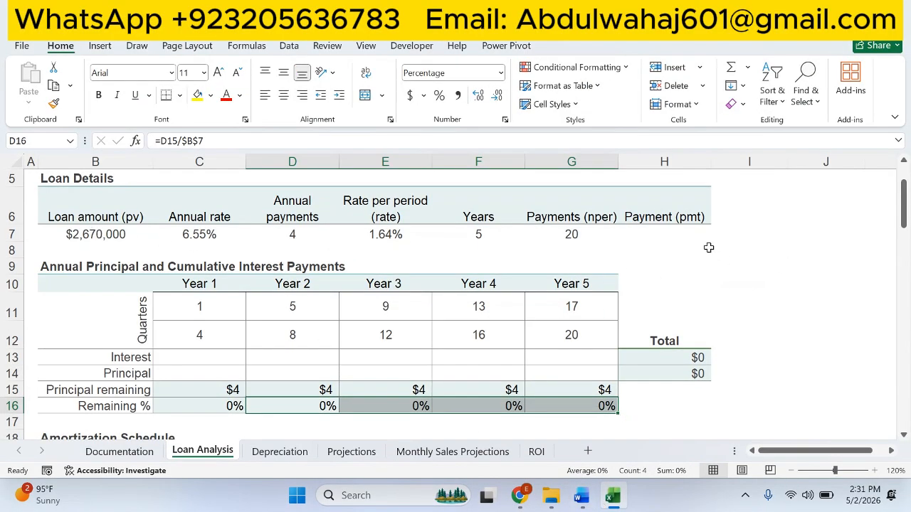
pyautogui.click(582, 496)
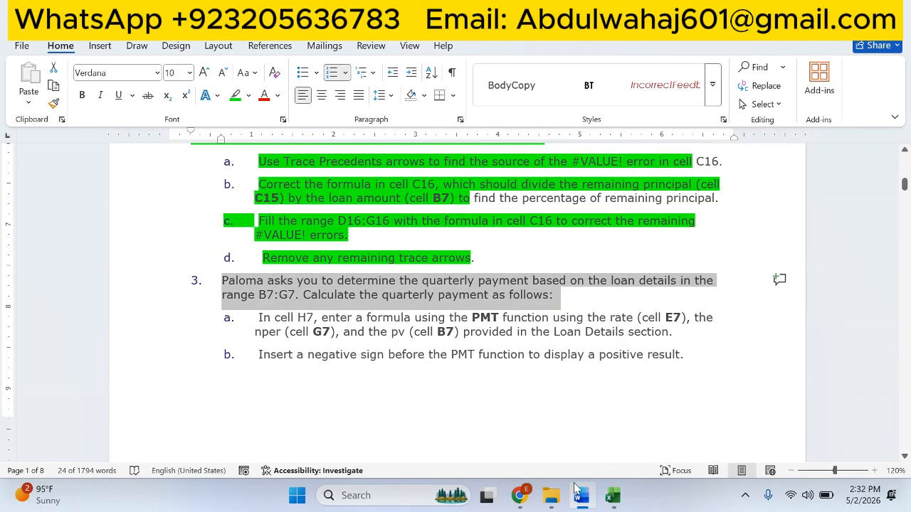
pyautogui.click(235, 96)
pyautogui.click(263, 319)
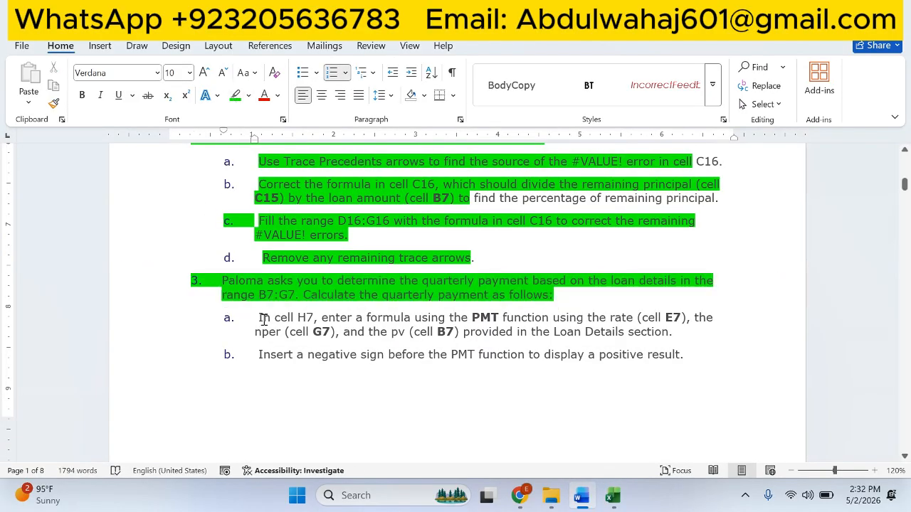
# - Select the text of instruction 3a about the PMT formula and compare it with the Loan Details section in Excel
pyautogui.moveTo(302, 321); pyautogui.dragTo(615, 334)
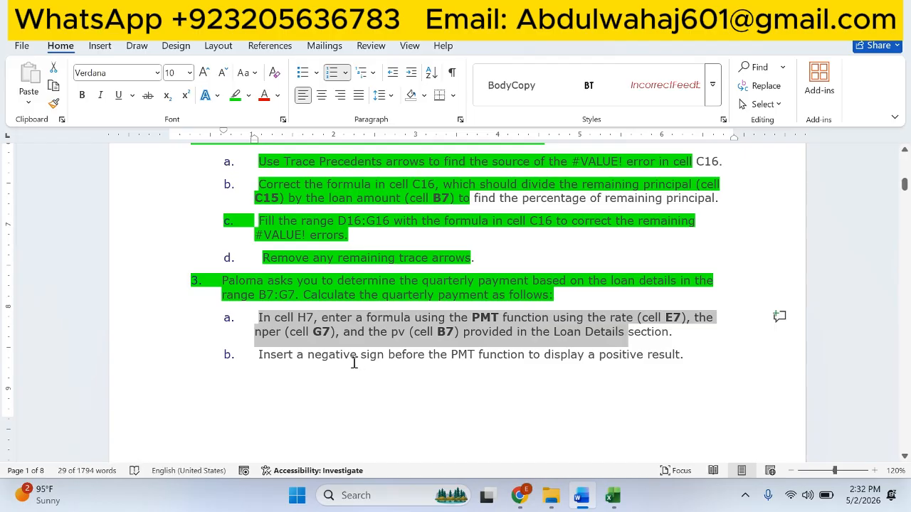
pyautogui.scroll(-4, 356, 360)
pyautogui.scroll(-3, 391, 363)
pyautogui.scroll(6, 819, 354)
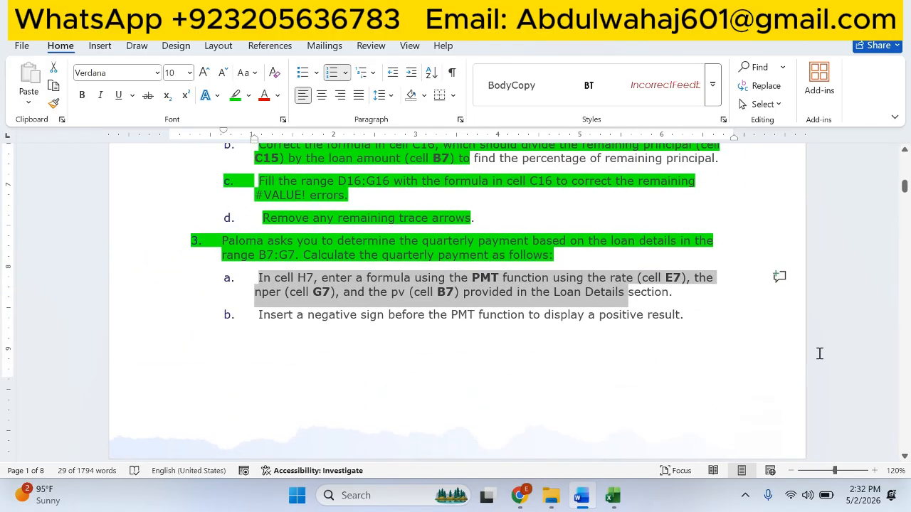
pyautogui.click(611, 496)
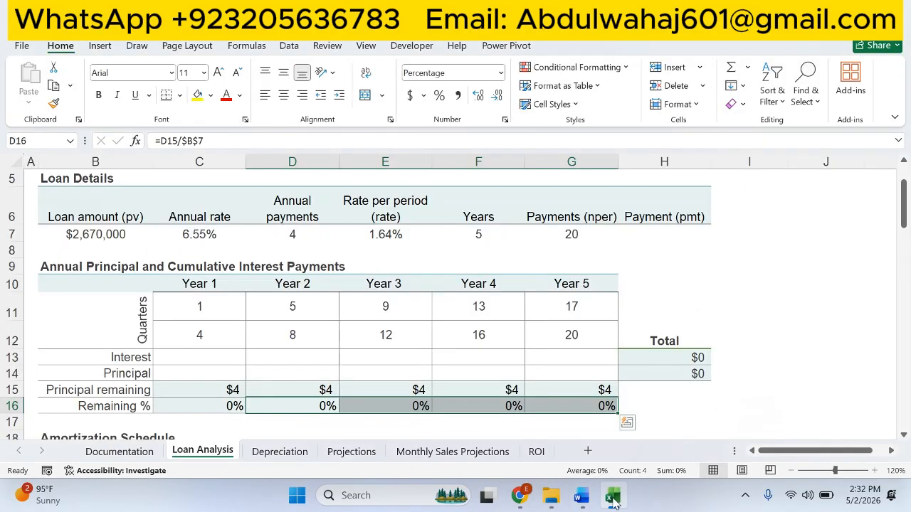
pyautogui.click(582, 496)
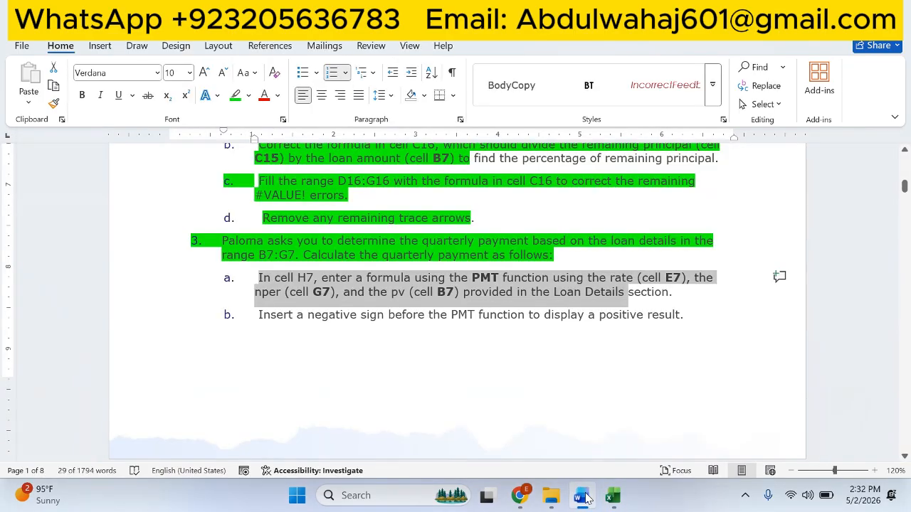
# - Switch to Excel and begin a negated PMT function, =-PMT(, in cell H7 of the Loan Analysis sheet
pyautogui.click(584, 496)
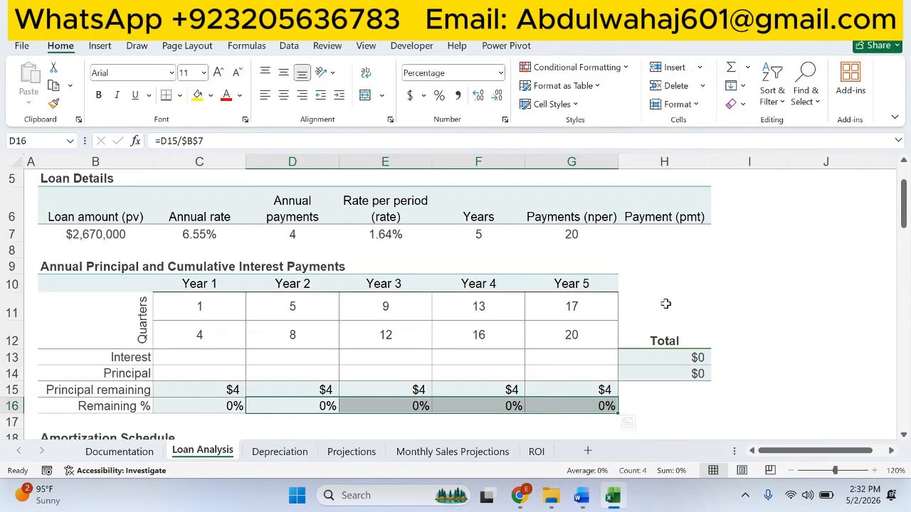
pyautogui.click(663, 232)
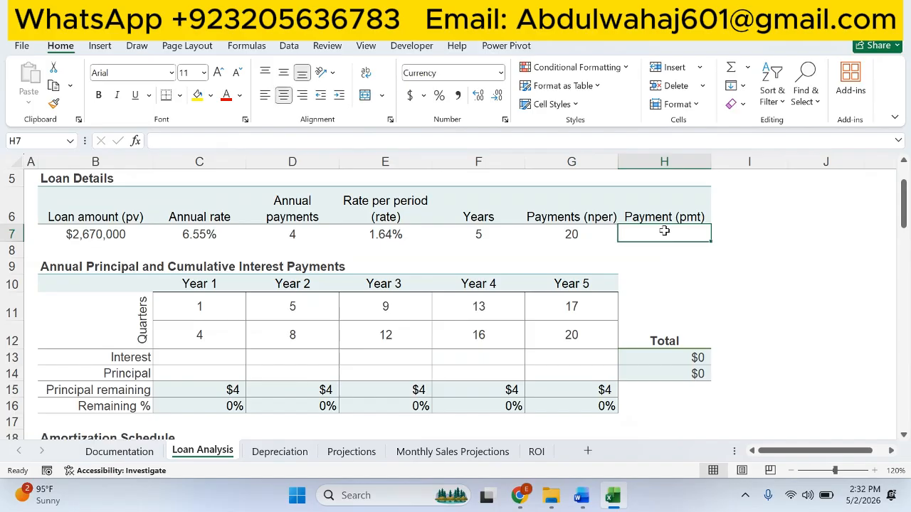
pyautogui.click(178, 143)
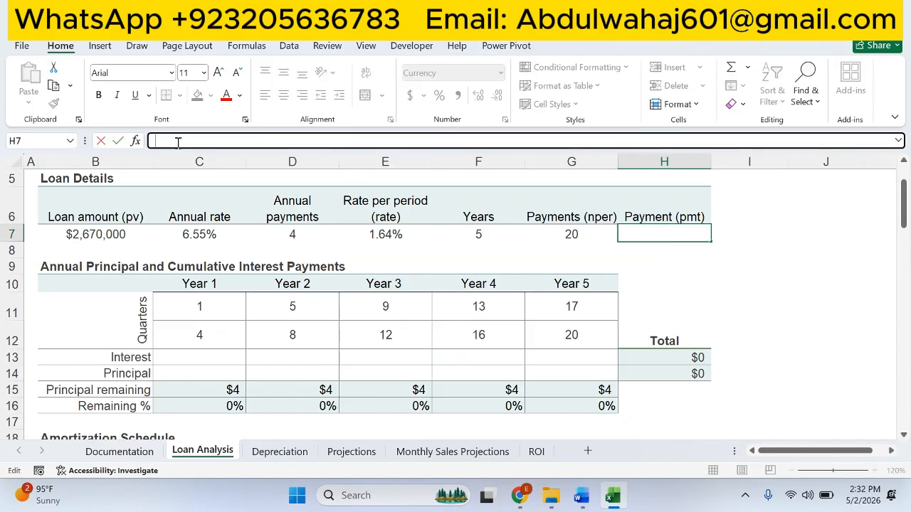
pyautogui.write('=')
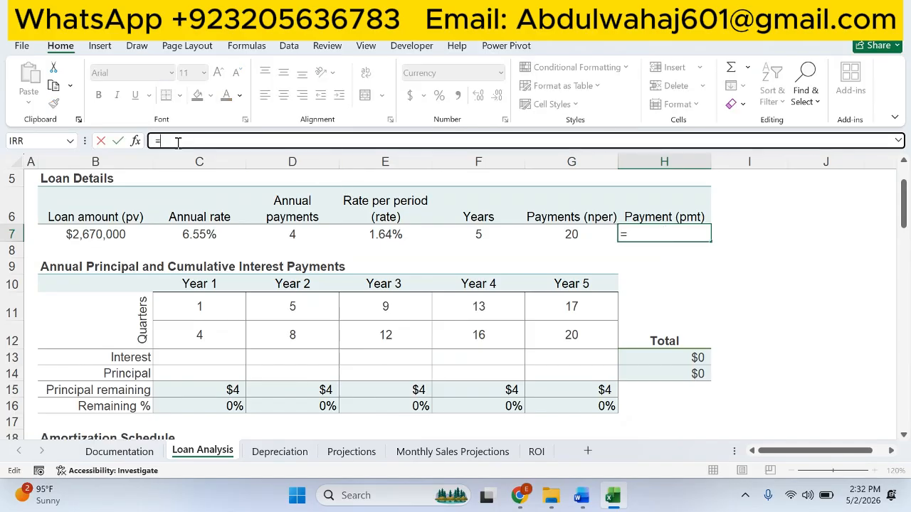
pyautogui.write('-pmt')
pyautogui.press('Tab')
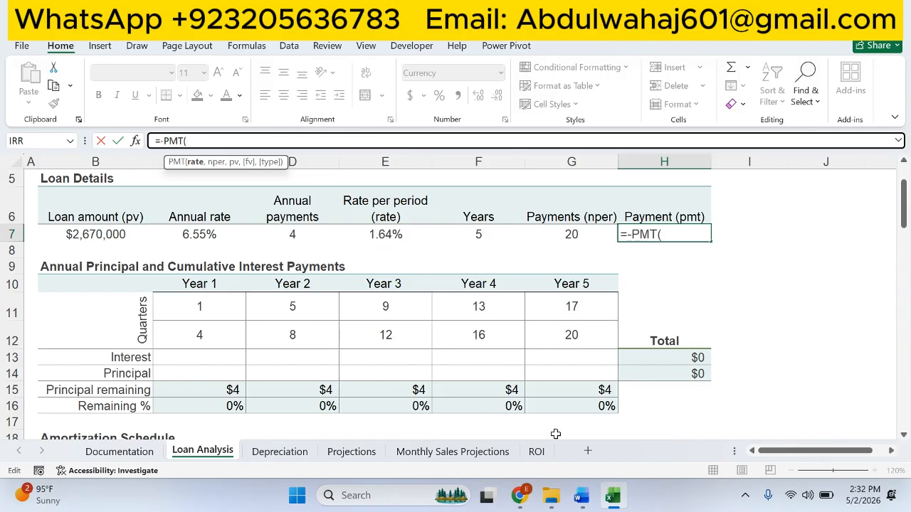
# - Check instruction 3a in Word, and enter cell E7 as the rate argument of the PMT formula in Excel
pyautogui.click(582, 497)
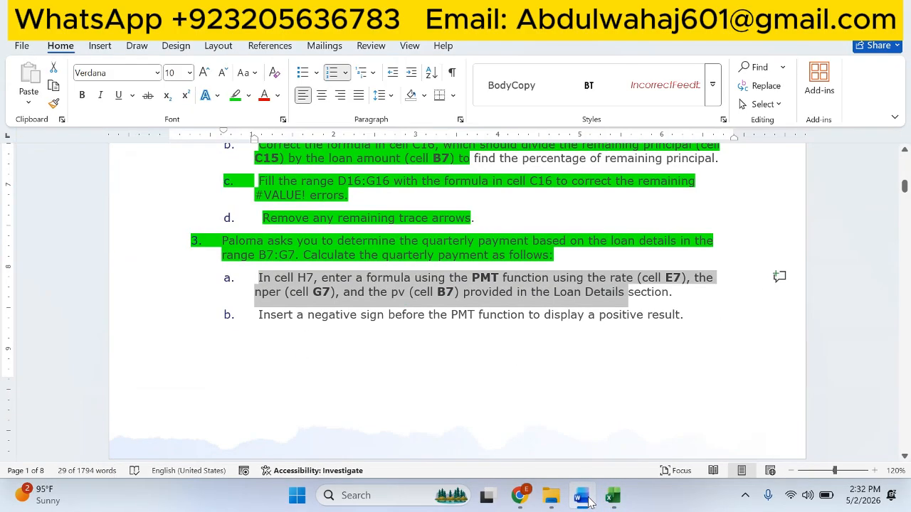
pyautogui.click(588, 502)
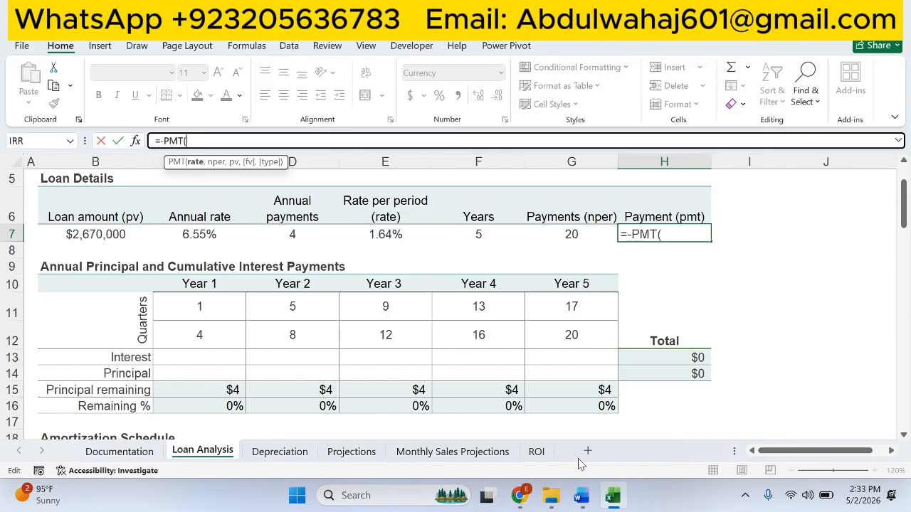
pyautogui.click(578, 498)
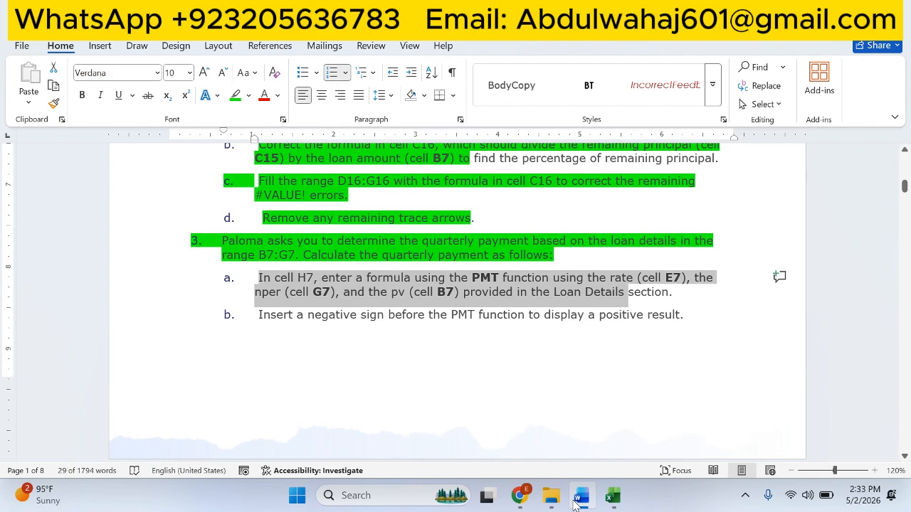
pyautogui.click(575, 501)
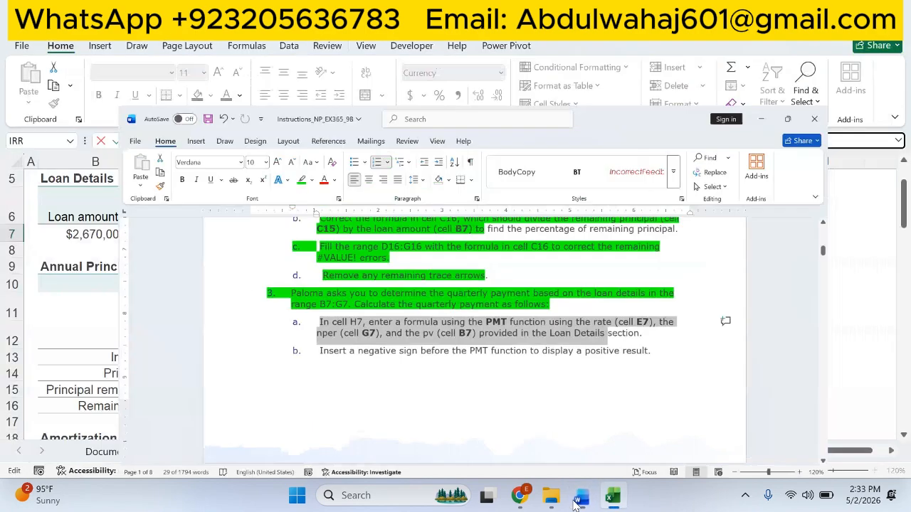
pyautogui.click(399, 235)
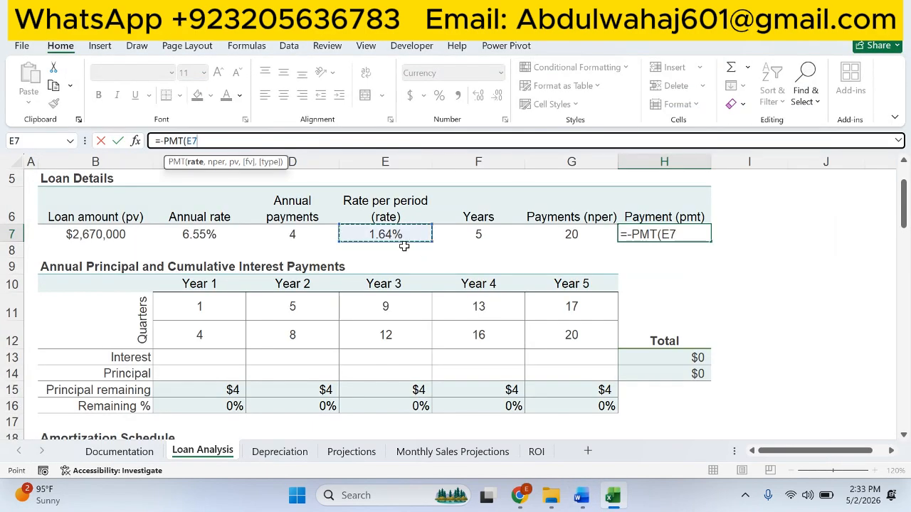
pyautogui.write(',')
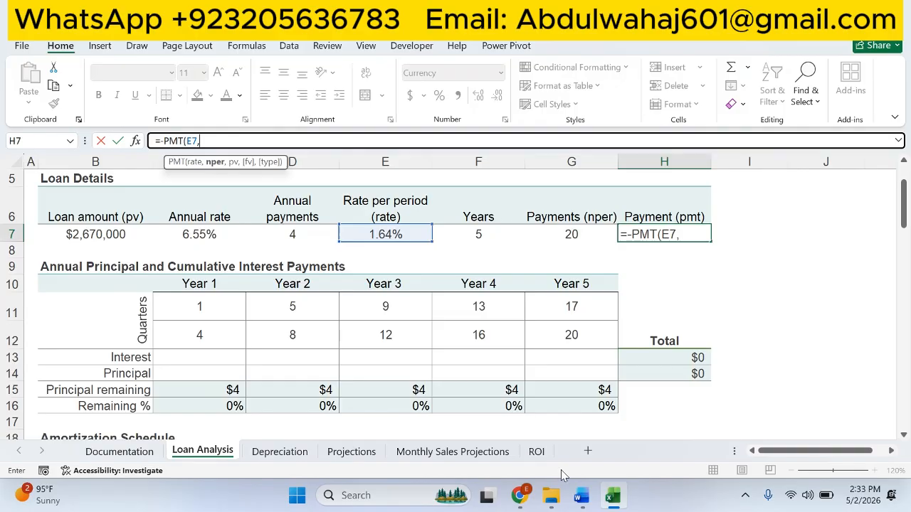
# - Complete the PMT formula in H7 with G7 as nper and B7 as pv, rechecking instruction 3a in Word before each argument
pyautogui.click(581, 501)
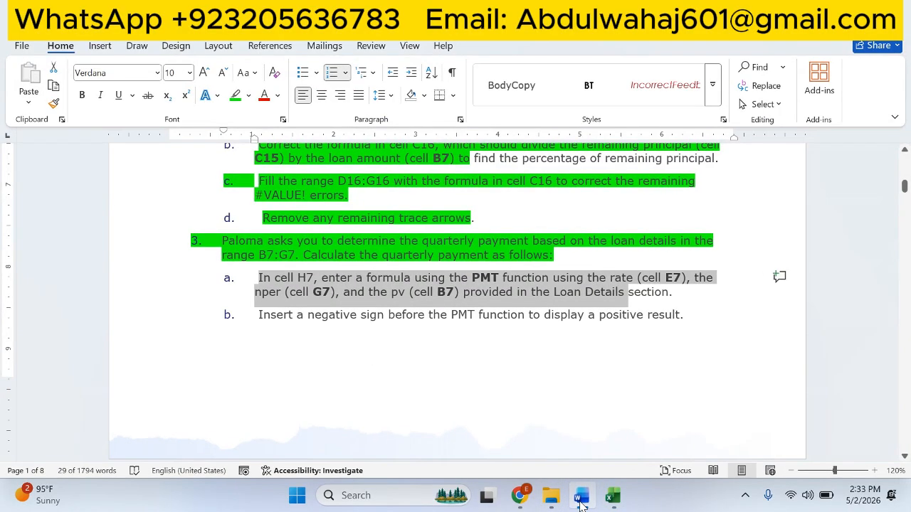
pyautogui.click(581, 502)
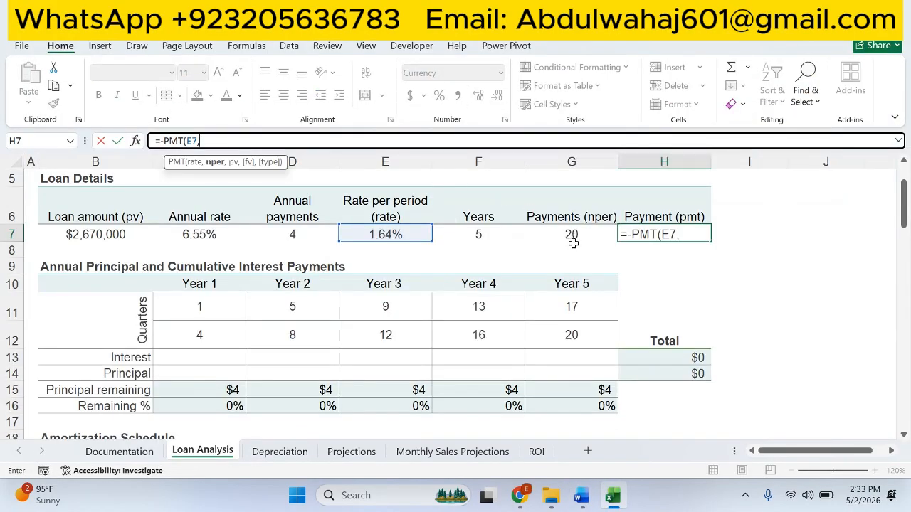
pyautogui.click(579, 239)
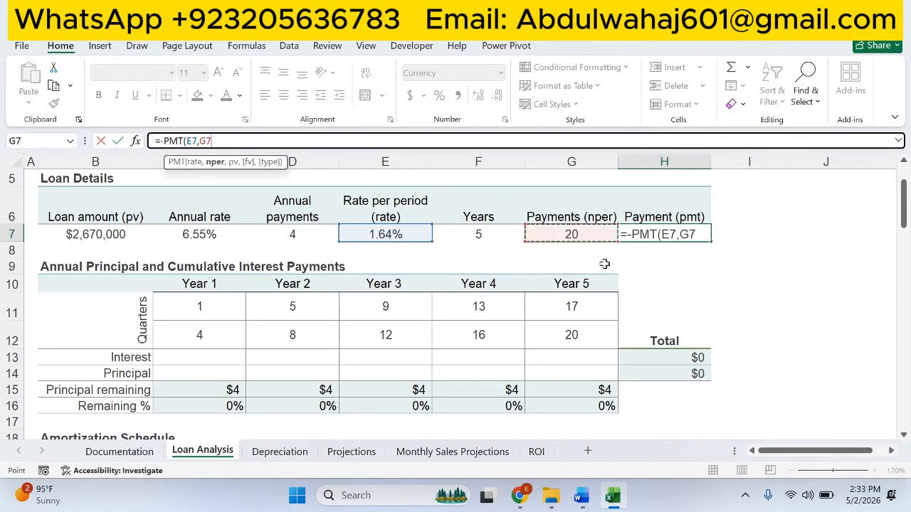
pyautogui.write(',')
pyautogui.click(582, 501)
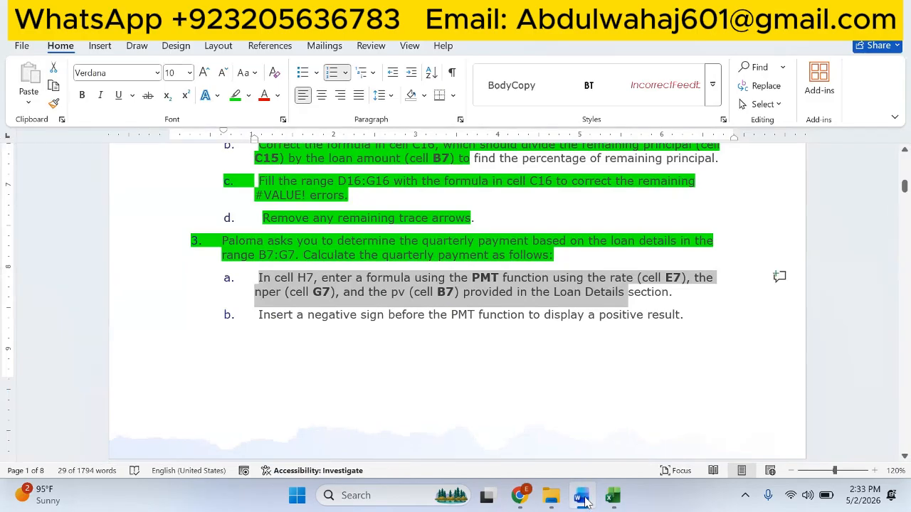
pyautogui.click(582, 500)
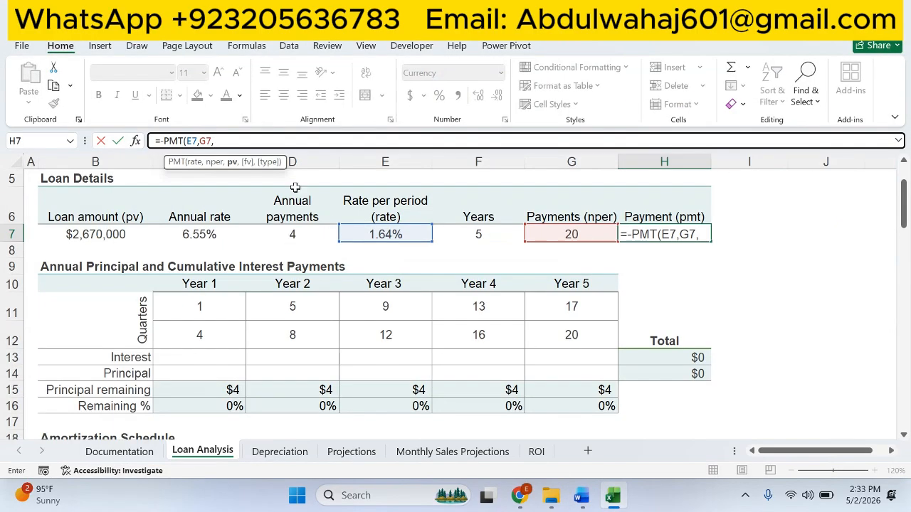
pyautogui.click(128, 232)
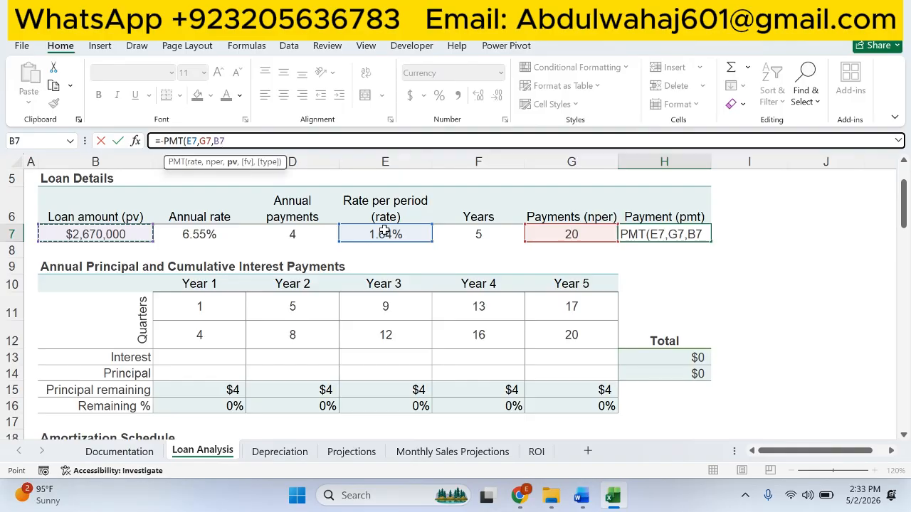
pyautogui.write(')')
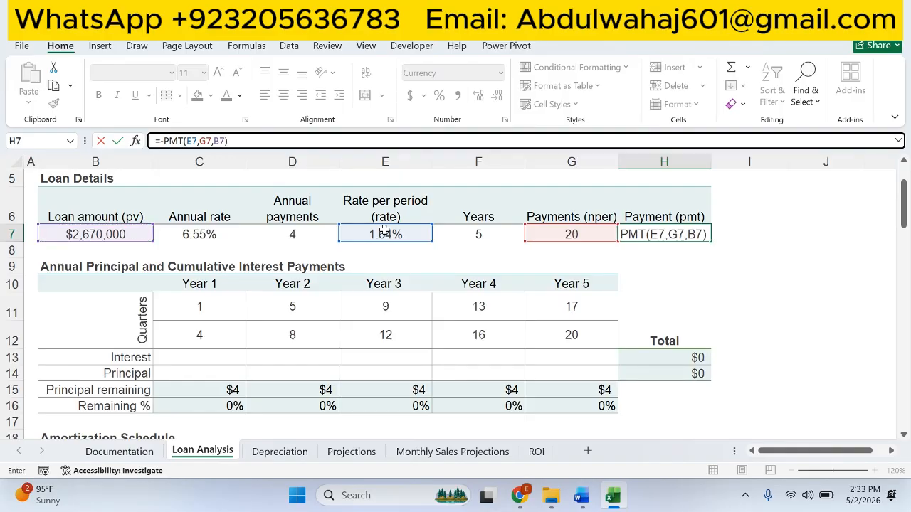
pyautogui.press('Return')
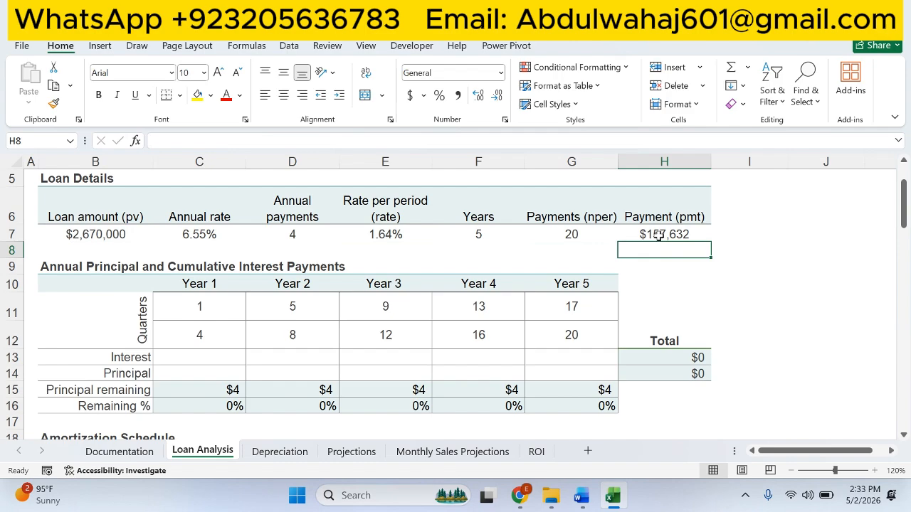
pyautogui.click(681, 232)
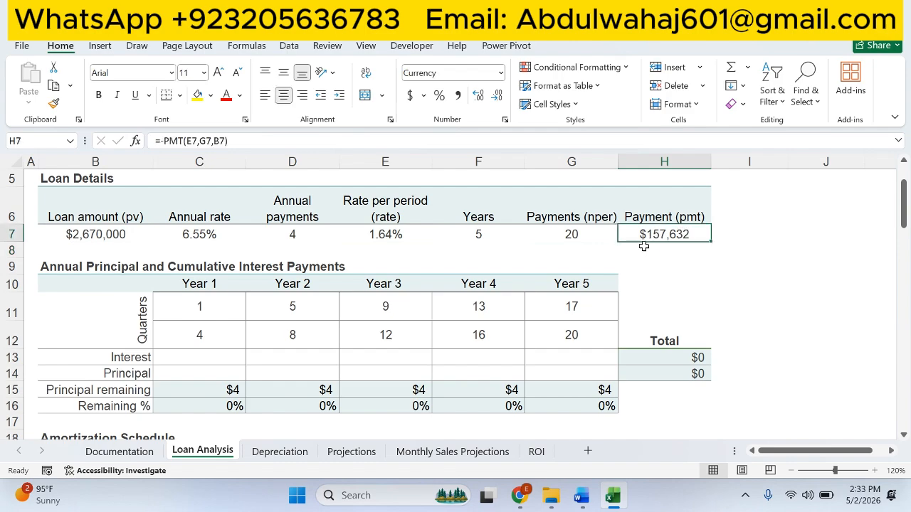
# - Switch to Word and highlight instructions 3a and 3b in green
pyautogui.click(585, 505)
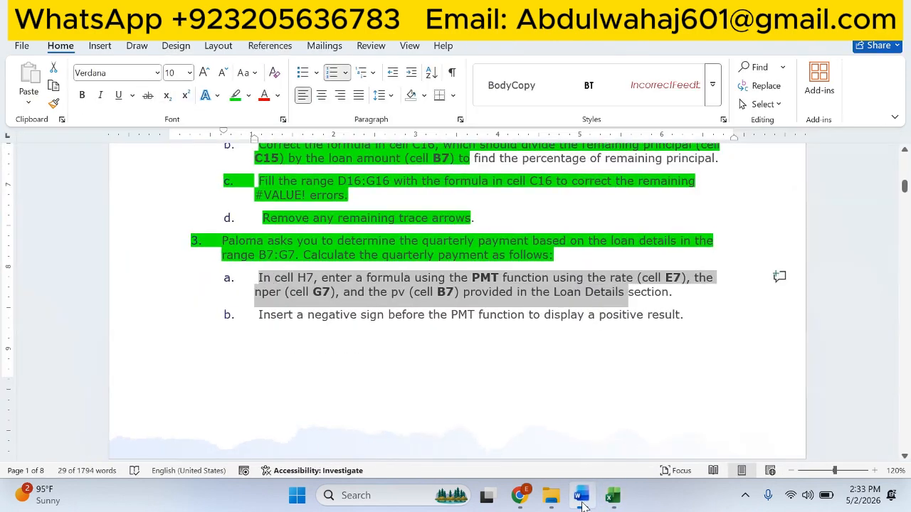
pyautogui.moveTo(685, 315); pyautogui.dragTo(252, 274)
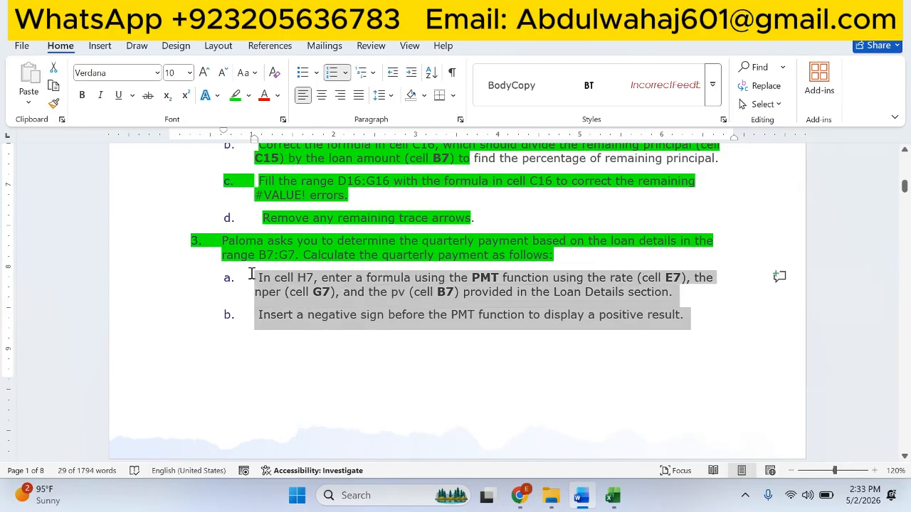
pyautogui.click(310, 249)
# - Highlight the introductory text of instruction 4 about annual principal and interest payments in green
pyautogui.scroll(-5, 361, 318)
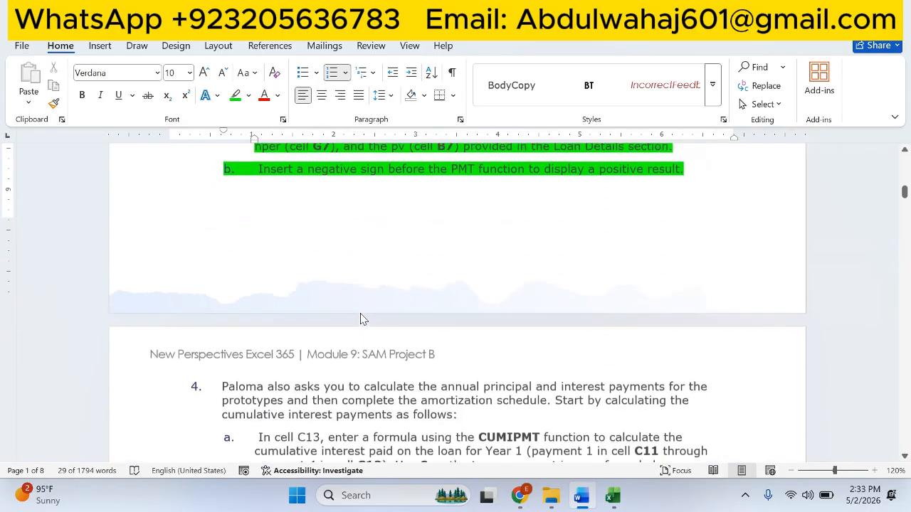
pyautogui.scroll(-1, 360, 318)
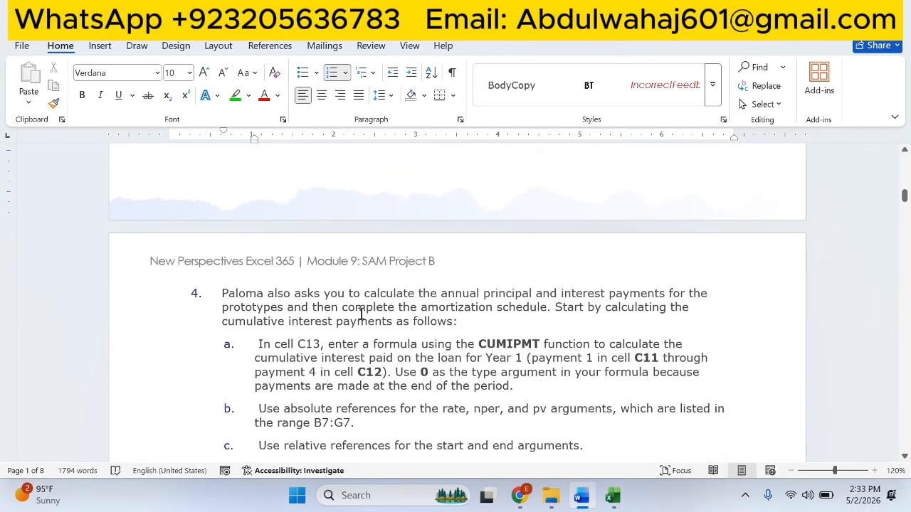
pyautogui.scroll(-1, 360, 314)
pyautogui.scroll(-1, 413, 313)
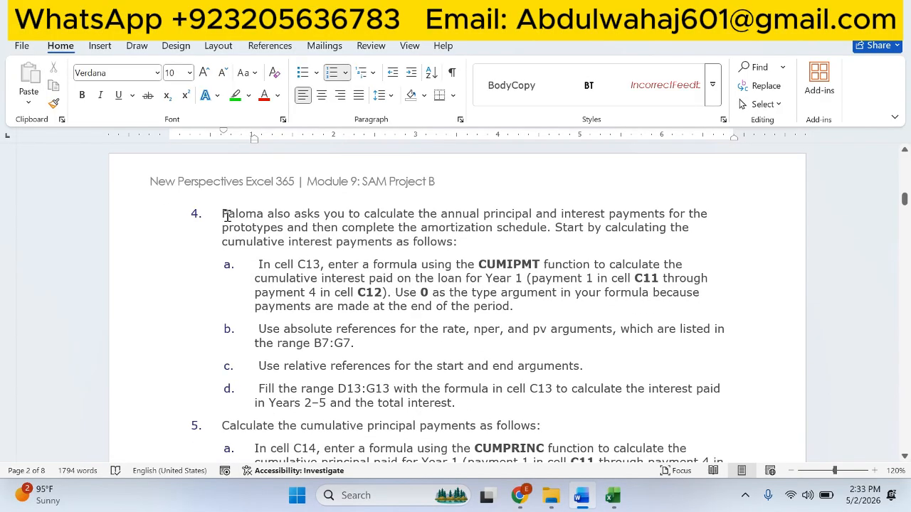
pyautogui.moveTo(219, 212); pyautogui.dragTo(525, 219)
pyautogui.moveTo(594, 221); pyautogui.dragTo(529, 231)
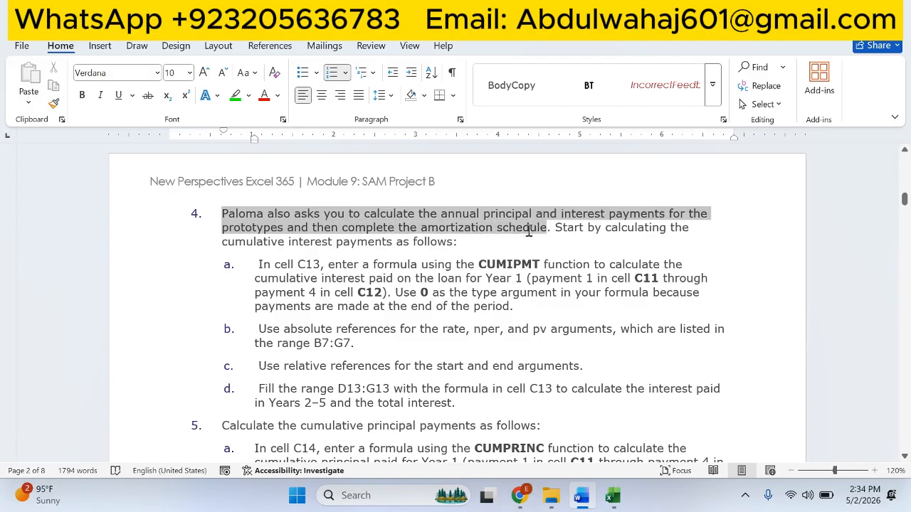
pyautogui.moveTo(530, 232); pyautogui.dragTo(580, 244)
pyautogui.click(235, 94)
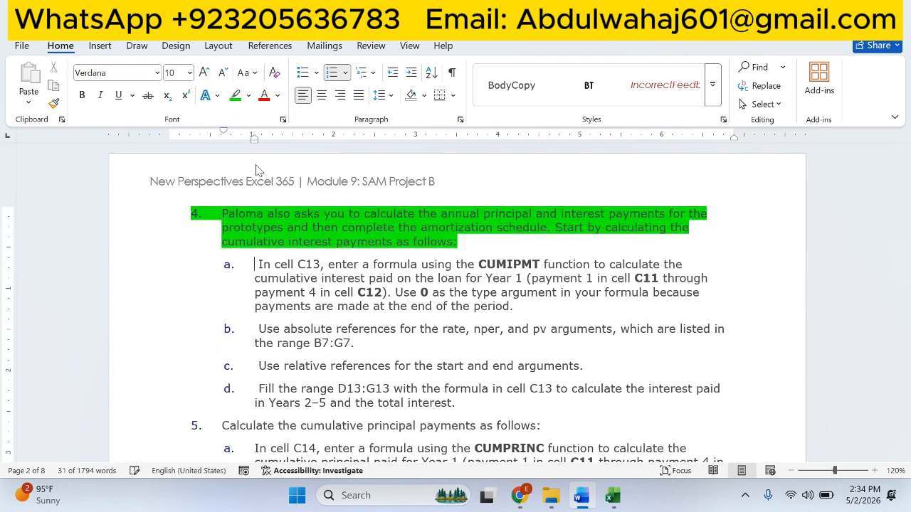
pyautogui.click(298, 271)
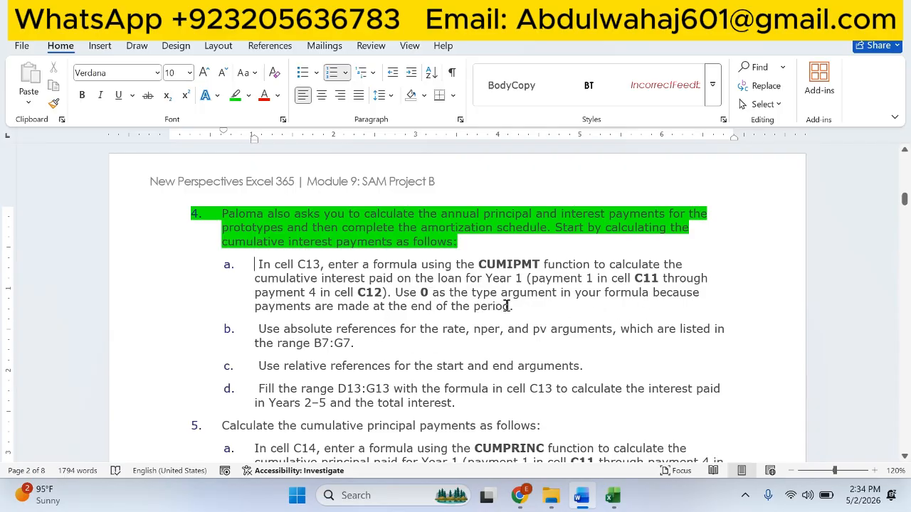
# - Switch to Excel, search the function library for cumipmt, and insert the CUMIPMT function in cell C13
pyautogui.click(613, 497)
pyautogui.click(613, 497)
pyautogui.click(617, 500)
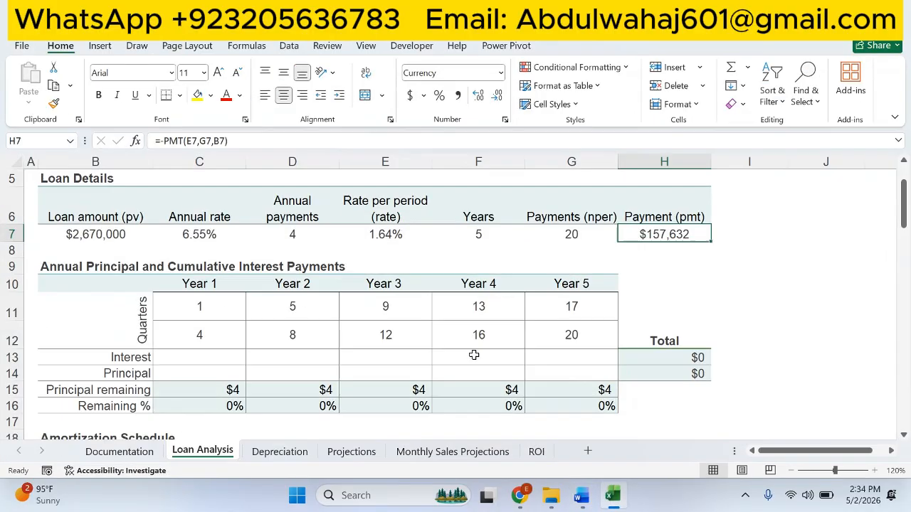
pyautogui.click(213, 356)
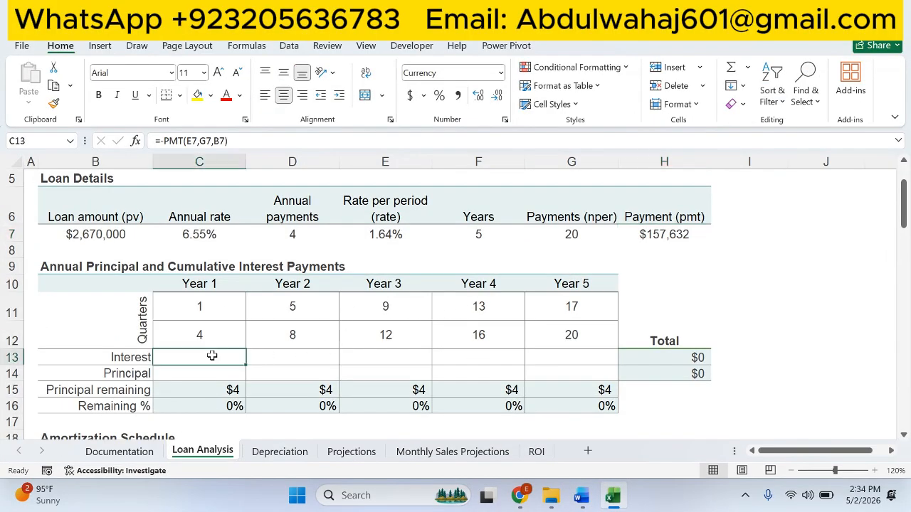
pyautogui.click(135, 141)
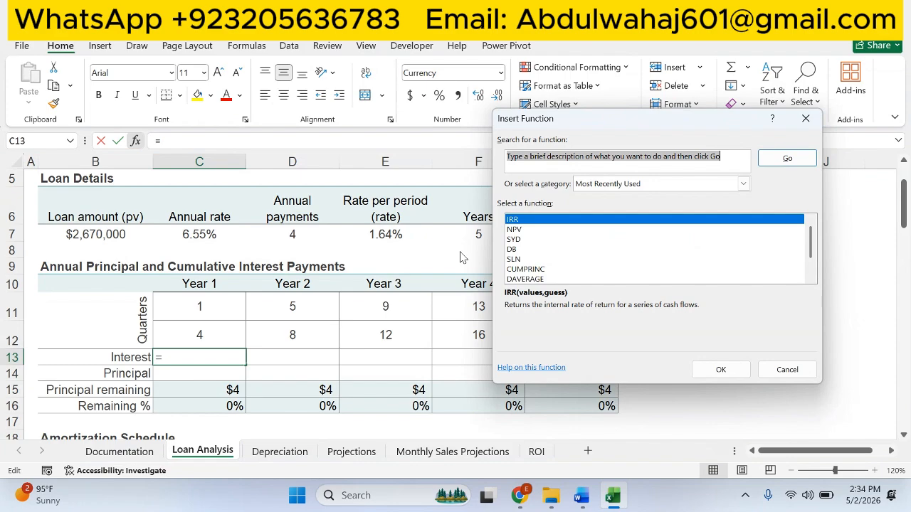
pyautogui.write('c')
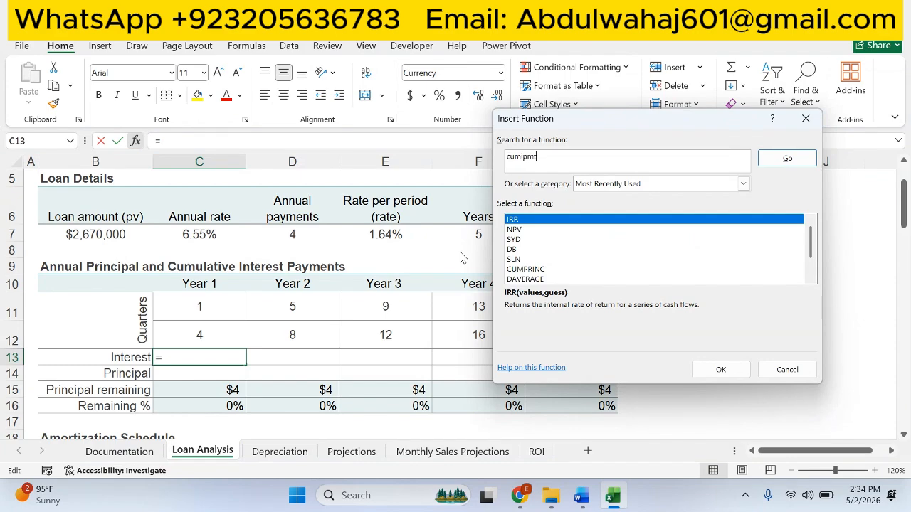
pyautogui.write('umipmt')
pyautogui.press('Return')
pyautogui.press('Return')
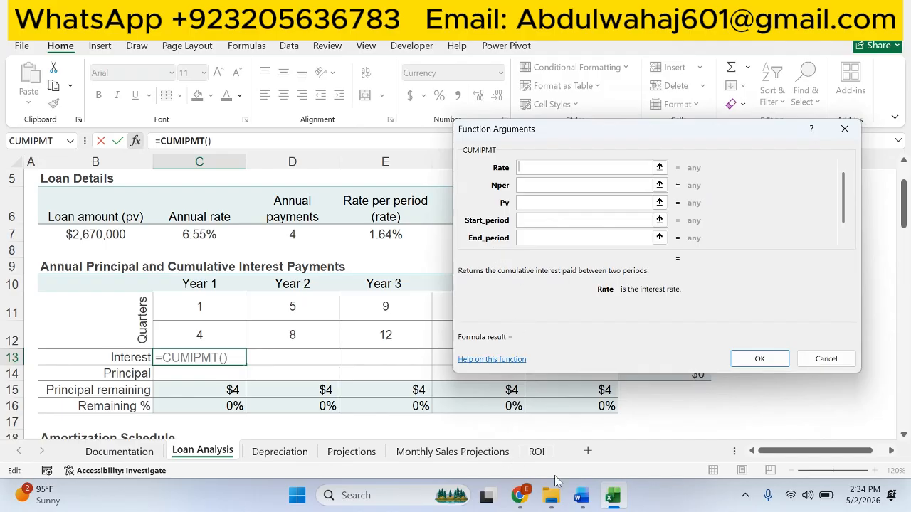
# - Check instruction 4b in Word, return to Excel, and set the CUMIPMT arguments to rate E7, nper G7 and pv B7
pyautogui.click(581, 500)
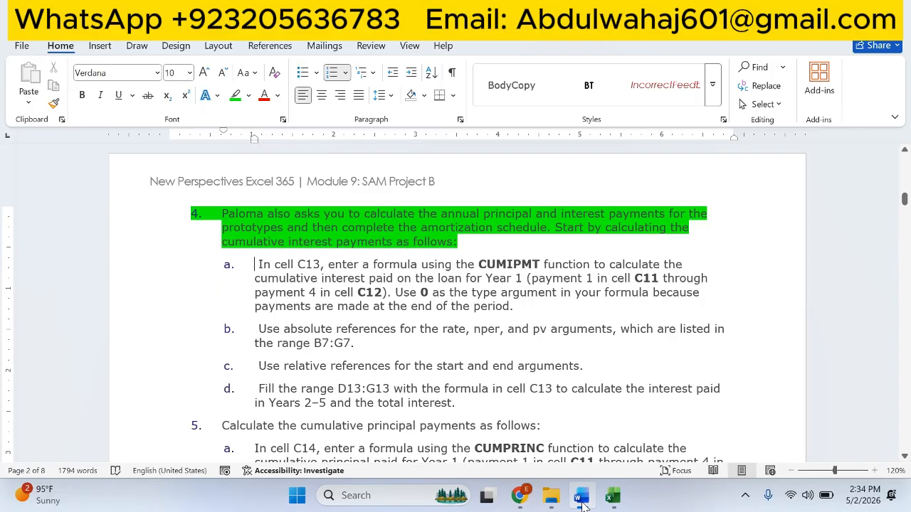
pyautogui.moveTo(250, 330); pyautogui.dragTo(423, 339)
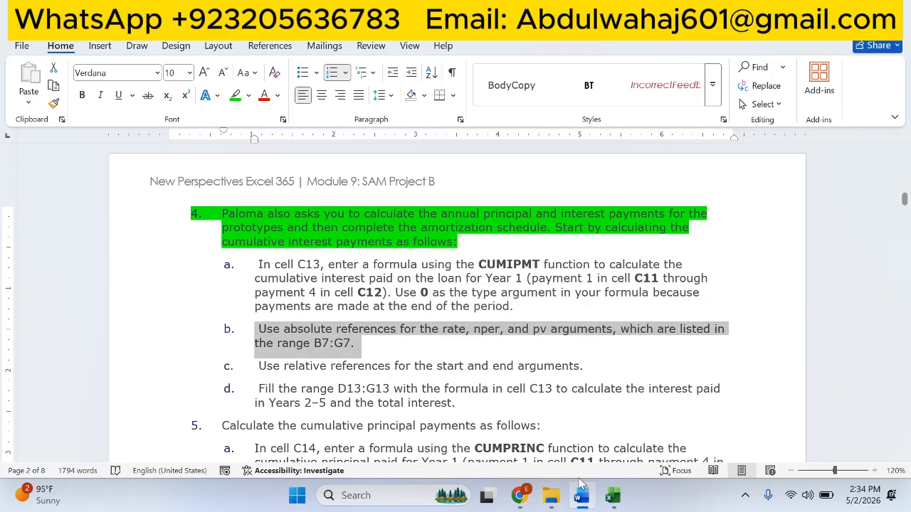
pyautogui.click(612, 498)
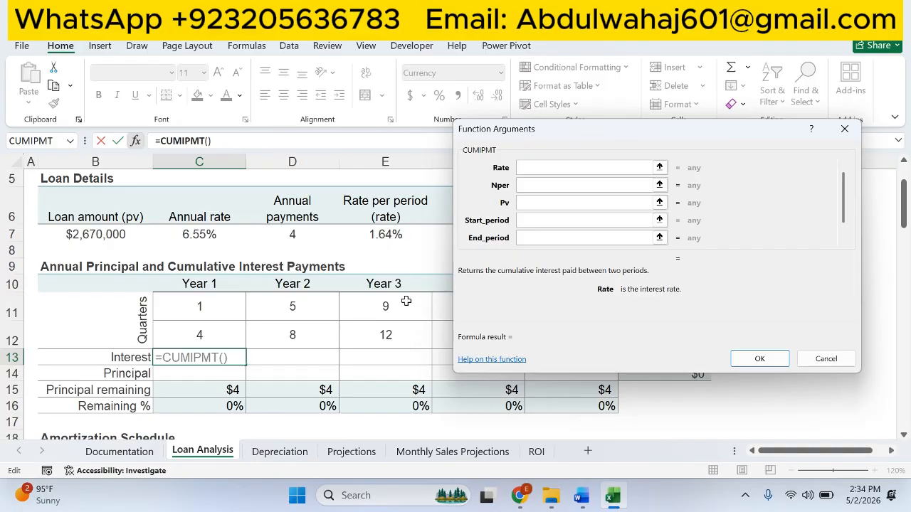
pyautogui.click(395, 234)
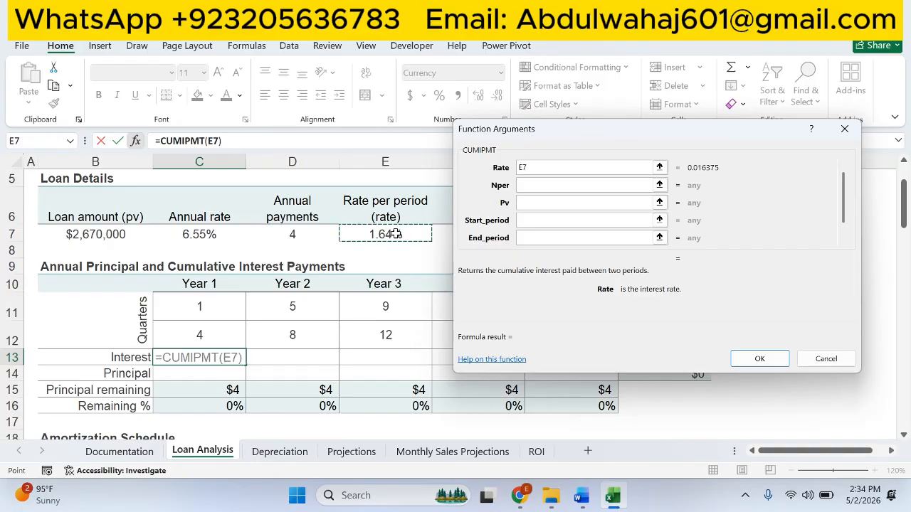
pyautogui.click(528, 186)
pyautogui.moveTo(517, 136); pyautogui.dragTo(675, 135)
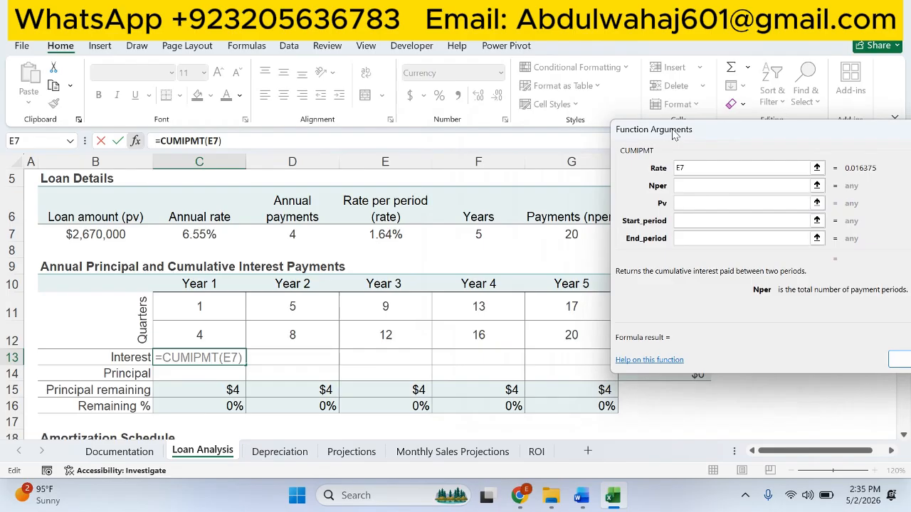
pyautogui.click(573, 235)
pyautogui.click(702, 201)
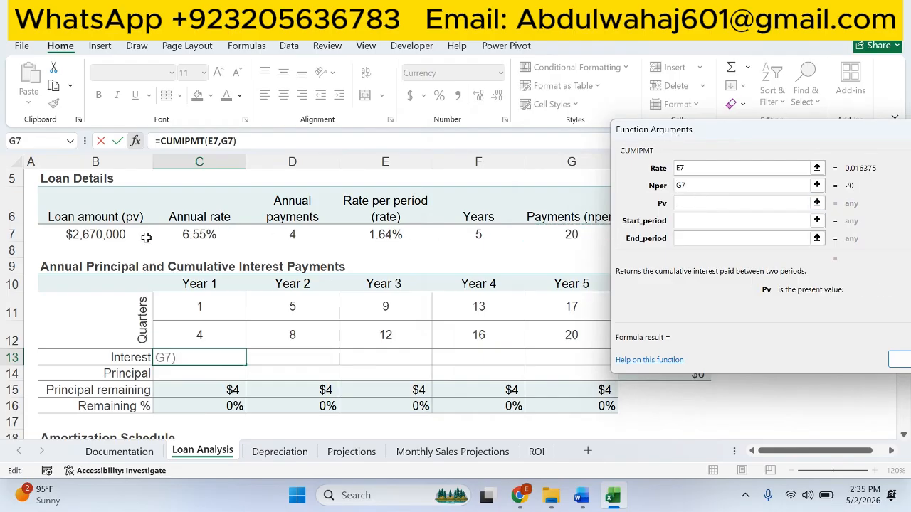
pyautogui.click(117, 235)
# - Make the rate, nper and pv references of the CUMIPMT formula absolute: $E$7, $G$7 and $B$7
pyautogui.click(680, 168)
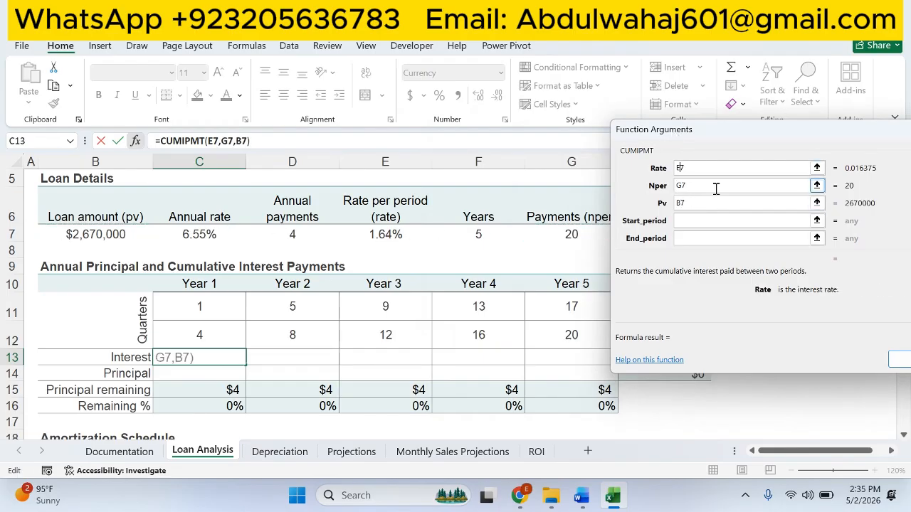
pyautogui.press('F4')
pyautogui.click(685, 185)
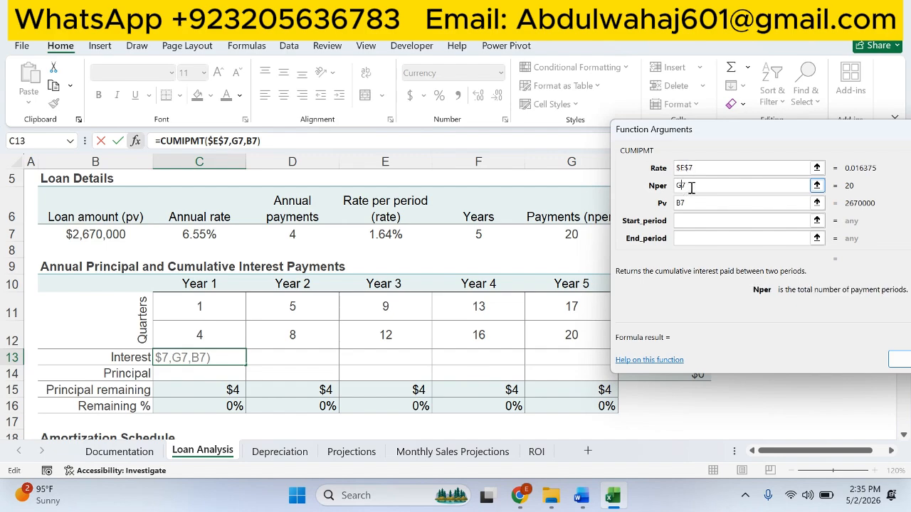
pyautogui.press('F4')
pyautogui.click(681, 203)
pyautogui.press('F4')
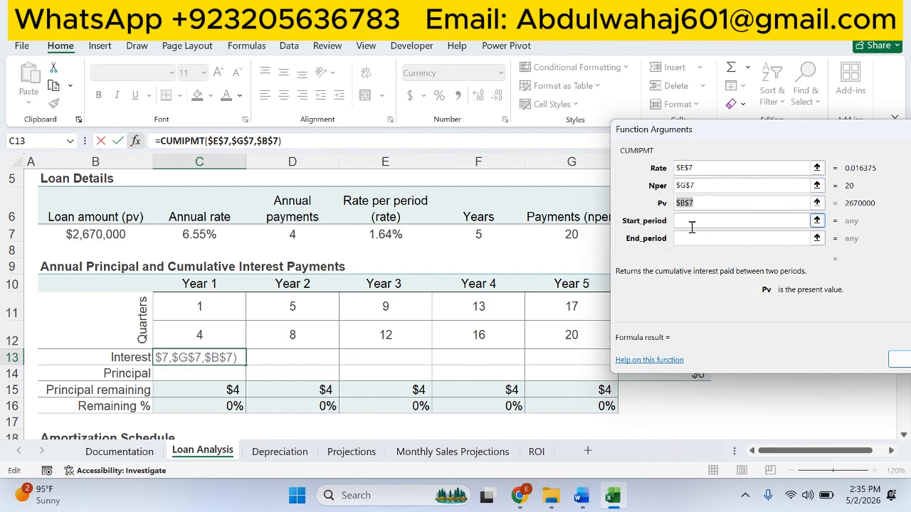
# - Recheck instruction 4 in Word, then set CUMIPMT's start period to C11 and end period to C12 in Excel
pyautogui.click(691, 221)
pyautogui.click(580, 498)
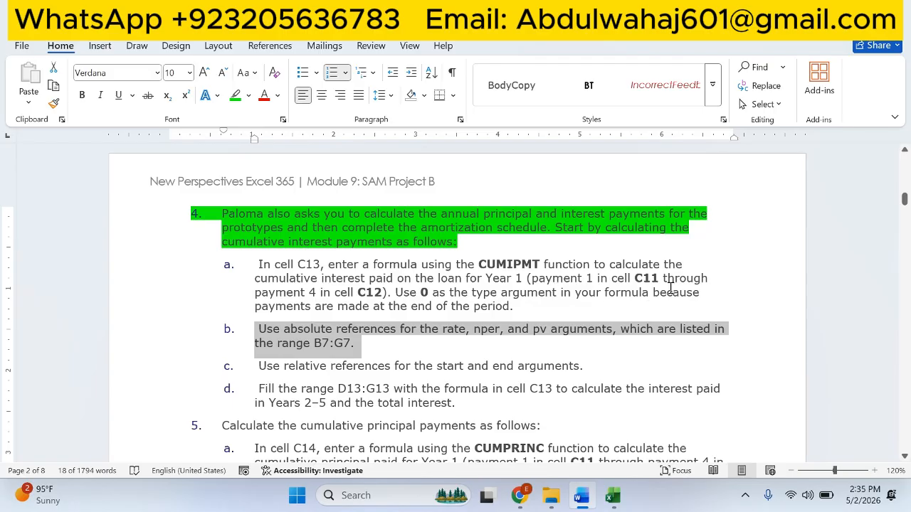
pyautogui.click(612, 496)
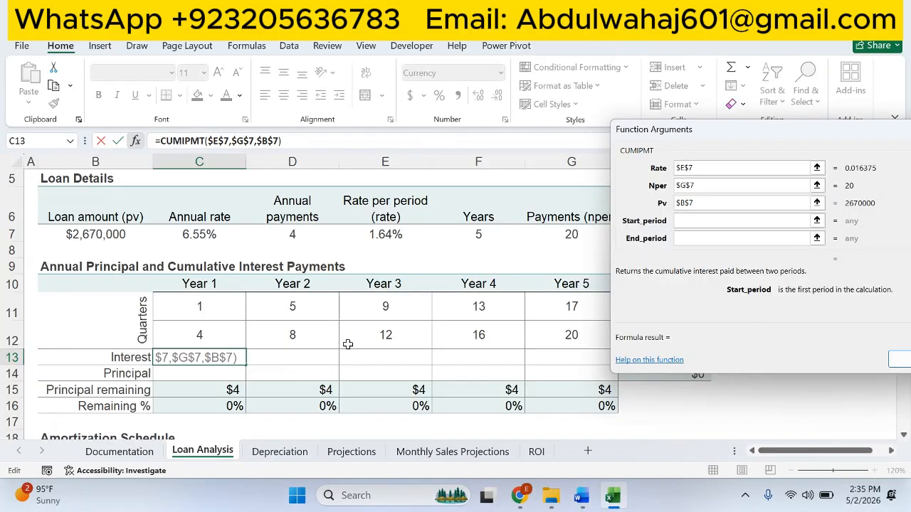
pyautogui.click(216, 311)
pyautogui.click(681, 238)
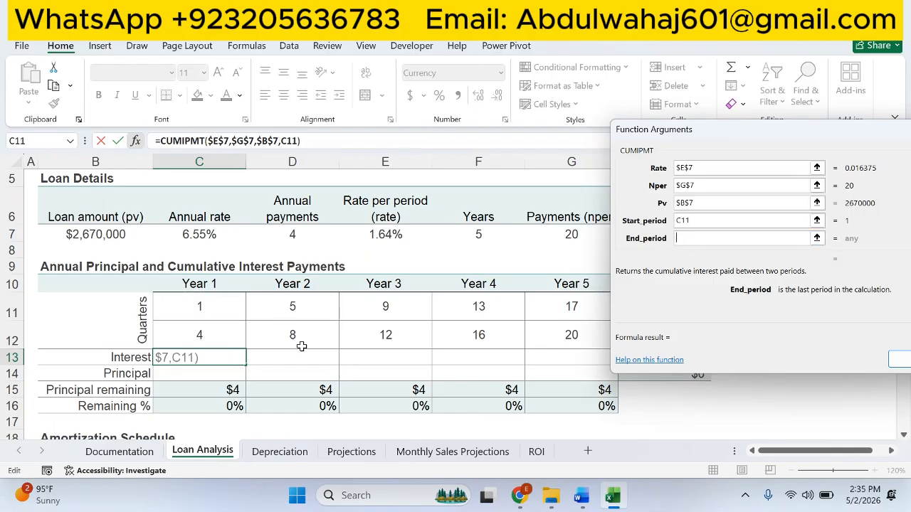
pyautogui.click(221, 334)
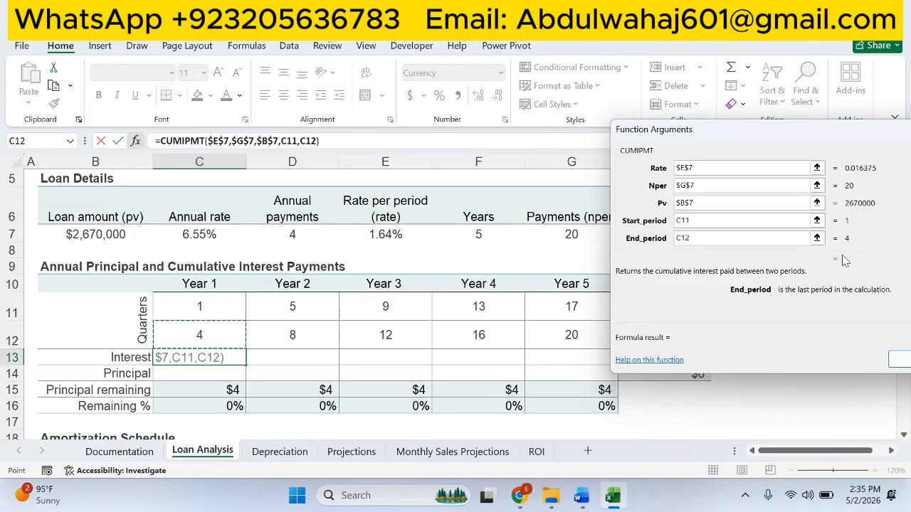
# - Check the type argument in Word's instruction 4a, enter 0 as the type in Excel, and complete the CUMIPMT formula in C13
pyautogui.moveTo(821, 129); pyautogui.dragTo(630, 57)
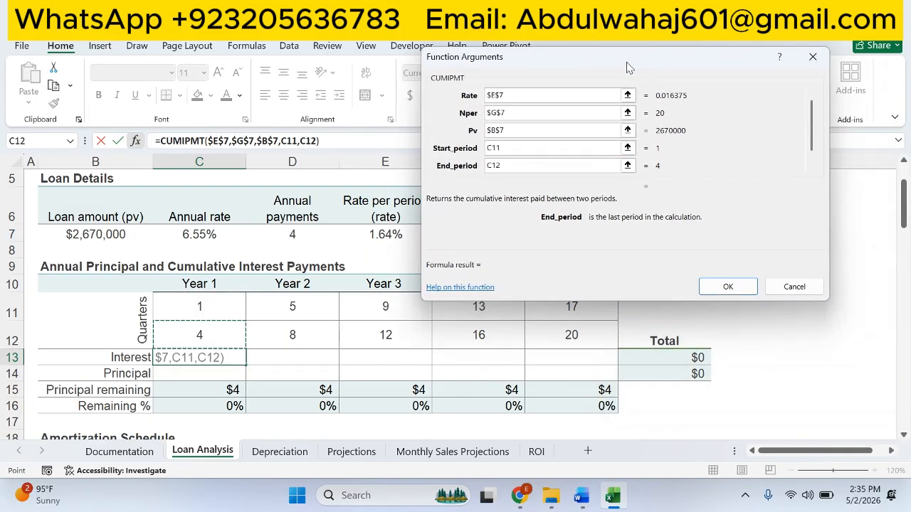
pyautogui.click(812, 169)
pyautogui.click(582, 496)
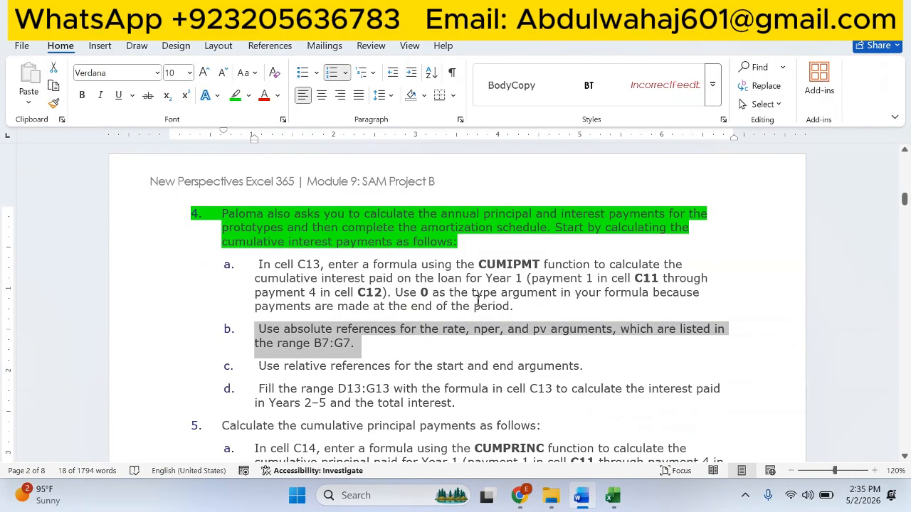
pyautogui.click(610, 496)
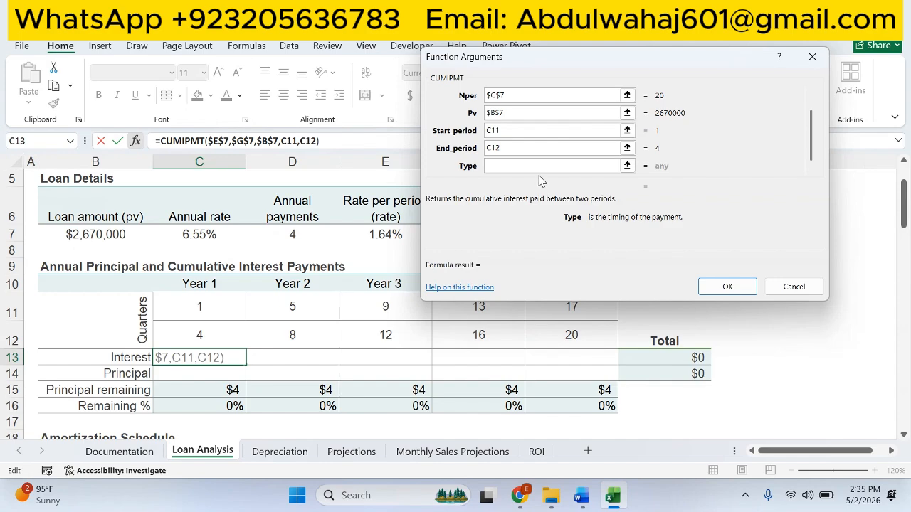
pyautogui.write('0')
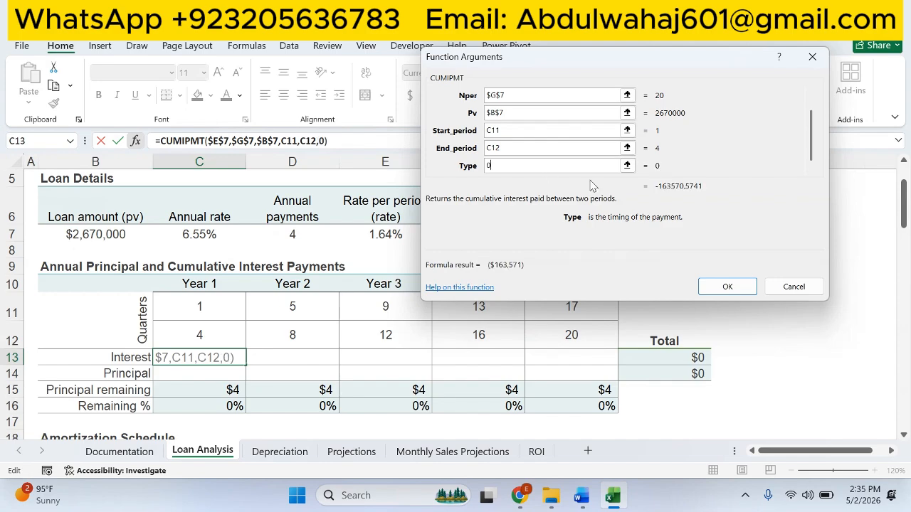
pyautogui.click(726, 283)
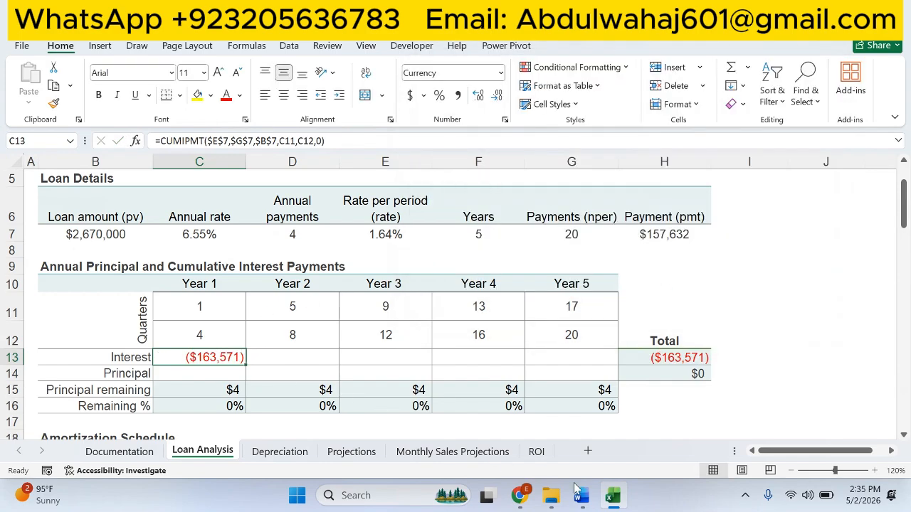
# - Switch to Word and highlight instructions 4a through 4c in green
pyautogui.click(581, 495)
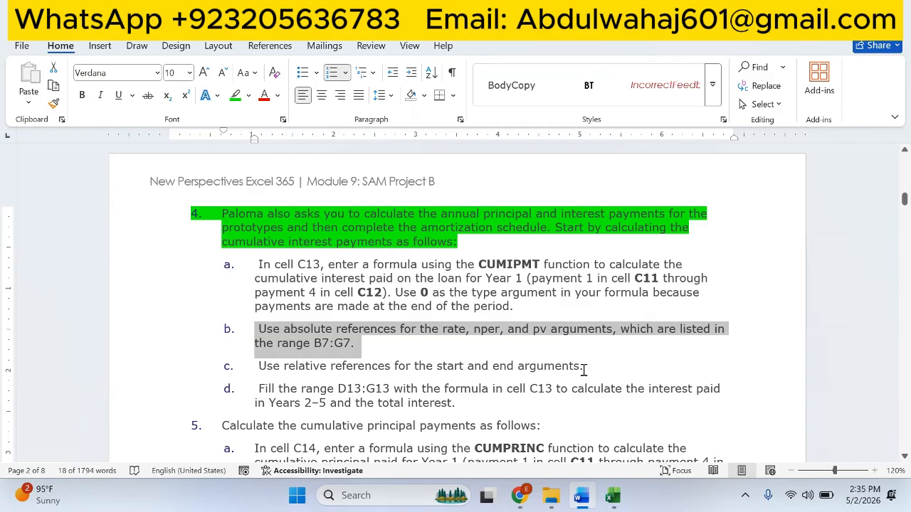
pyautogui.moveTo(584, 369); pyautogui.dragTo(255, 248)
pyautogui.click(313, 224)
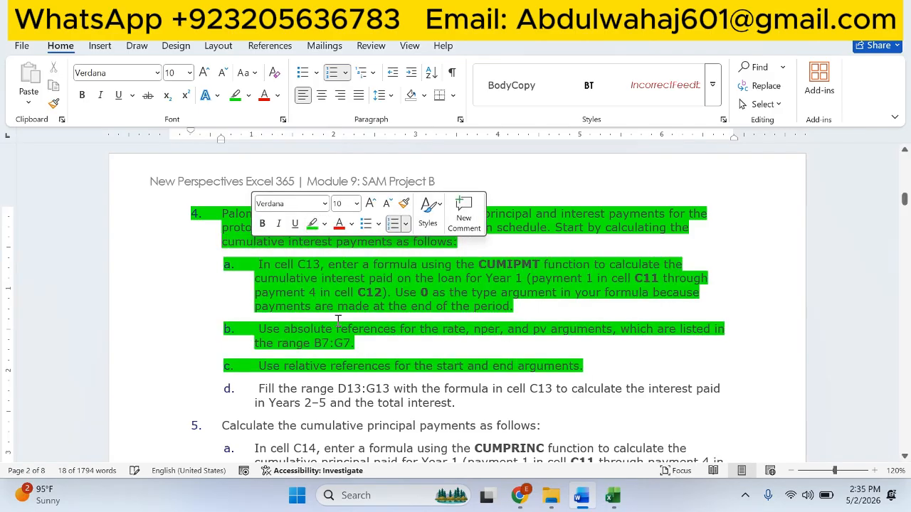
# - Read instruction 4d in Word, switch to Excel, and copy the CUMIPMT formula from C13 into D13:G13
pyautogui.scroll(-2, 337, 320)
pyautogui.click(456, 325)
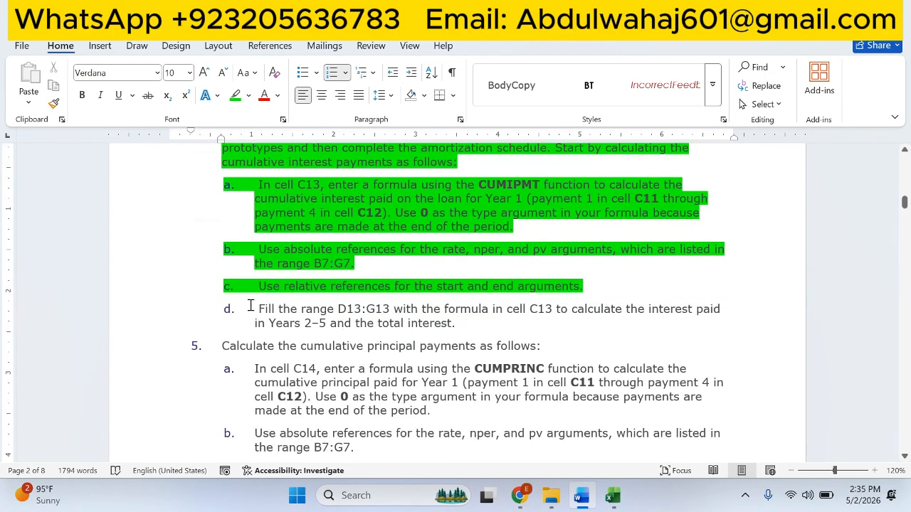
pyautogui.moveTo(250, 305); pyautogui.dragTo(593, 318)
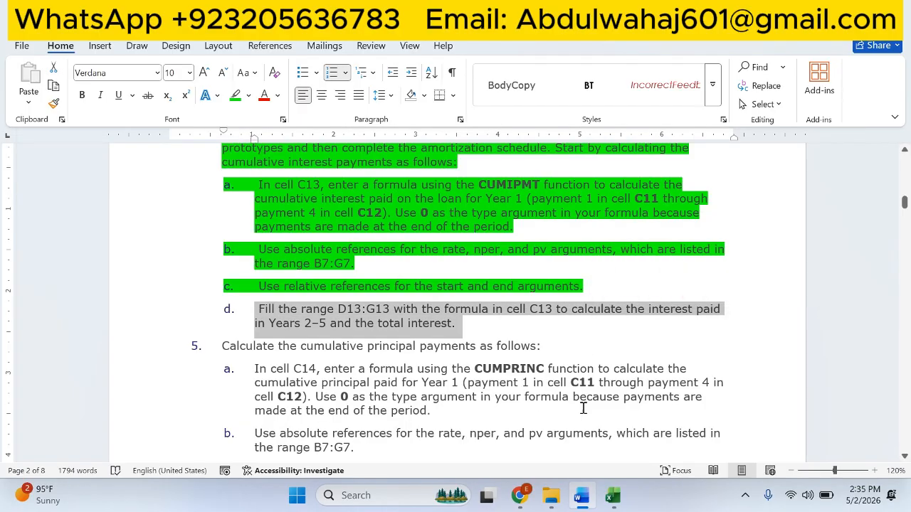
pyautogui.click(612, 496)
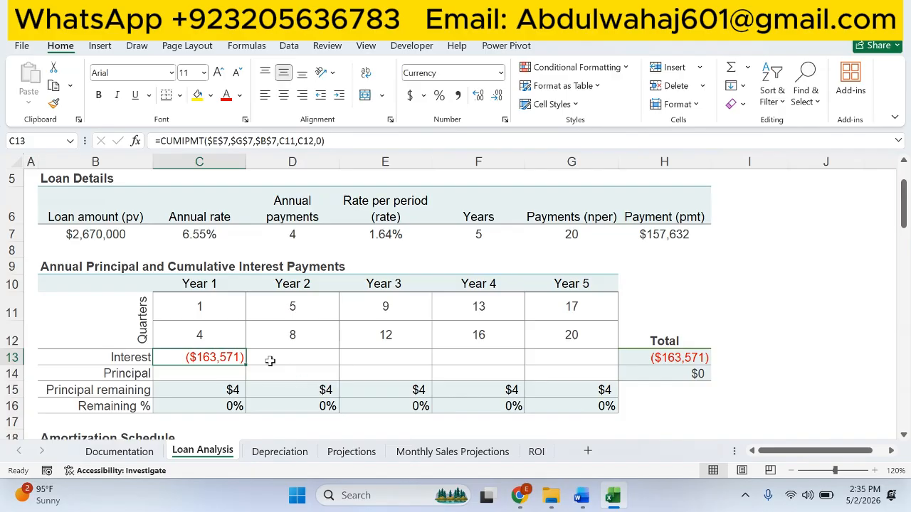
pyautogui.hotkey('ctrl', 'c')
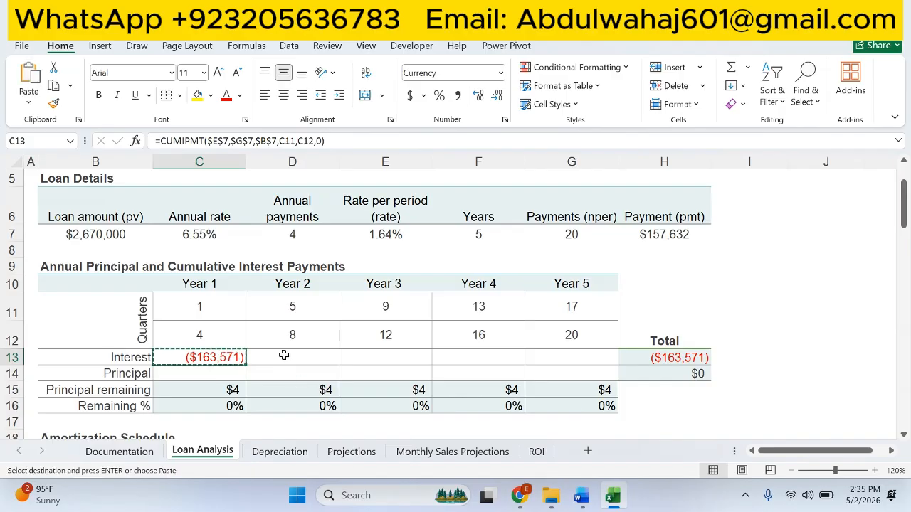
pyautogui.moveTo(285, 356); pyautogui.dragTo(547, 355)
pyautogui.click(29, 100)
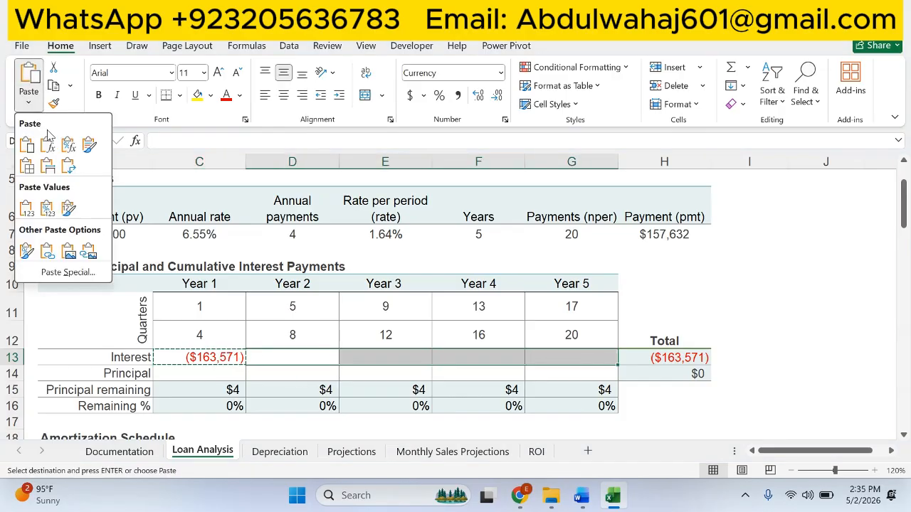
pyautogui.click(62, 146)
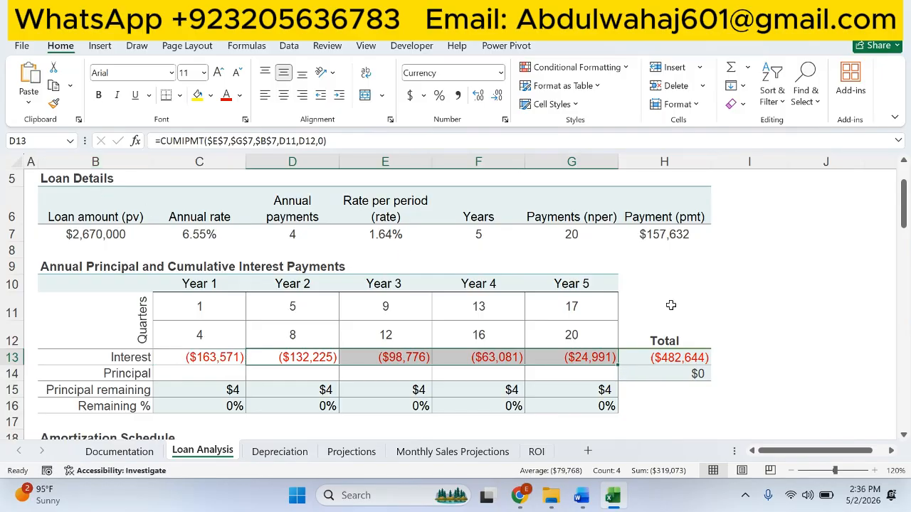
# - Switch to Word and highlight instruction 4d and the introductory line of instruction 5 in green
pyautogui.click(581, 496)
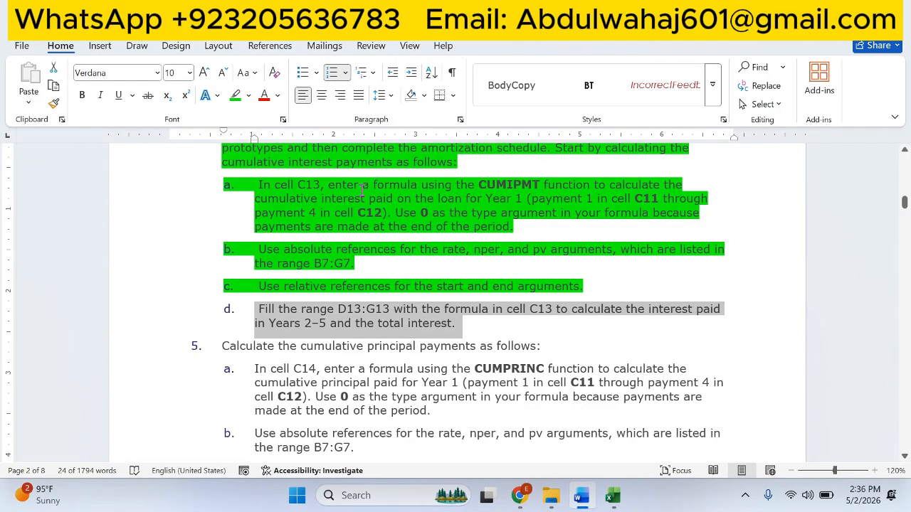
pyautogui.click(235, 96)
pyautogui.scroll(-4, 364, 242)
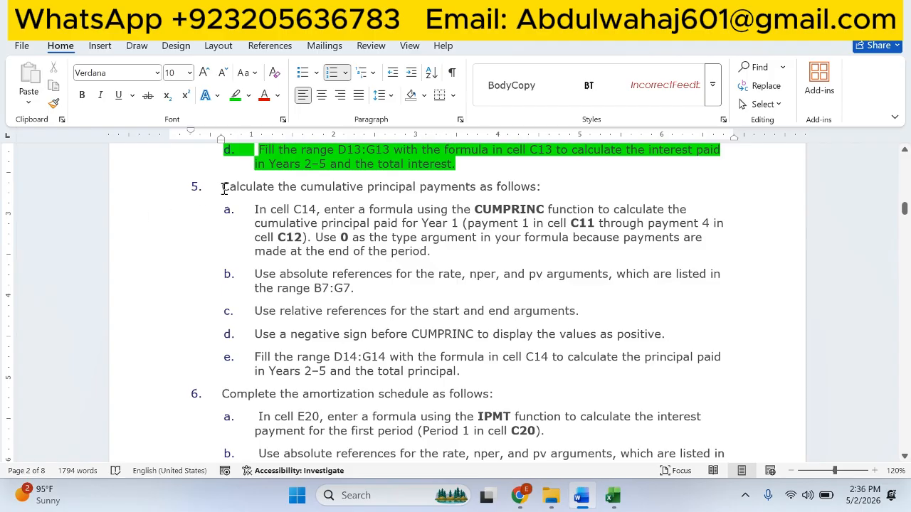
pyautogui.moveTo(221, 186); pyautogui.dragTo(523, 193)
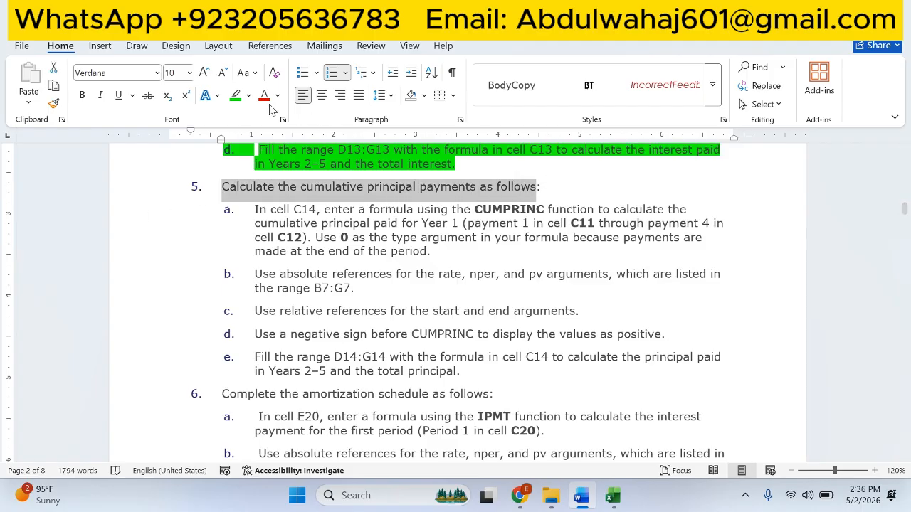
pyautogui.click(235, 95)
# - Read instruction 5a, switch to Excel, search the function library for cumprinc, and insert the CUMPRINC function in cell C14
pyautogui.click(250, 211)
pyautogui.moveTo(248, 210); pyautogui.dragTo(496, 215)
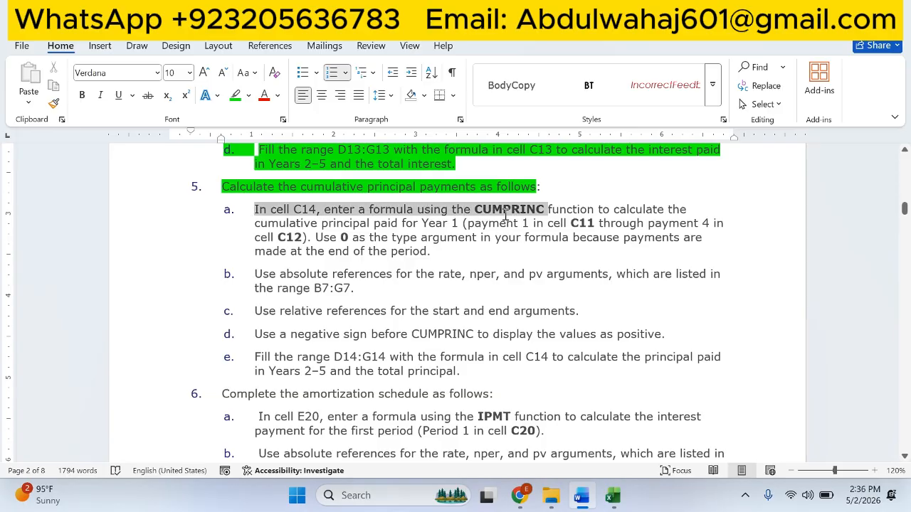
pyautogui.click(612, 496)
pyautogui.click(212, 373)
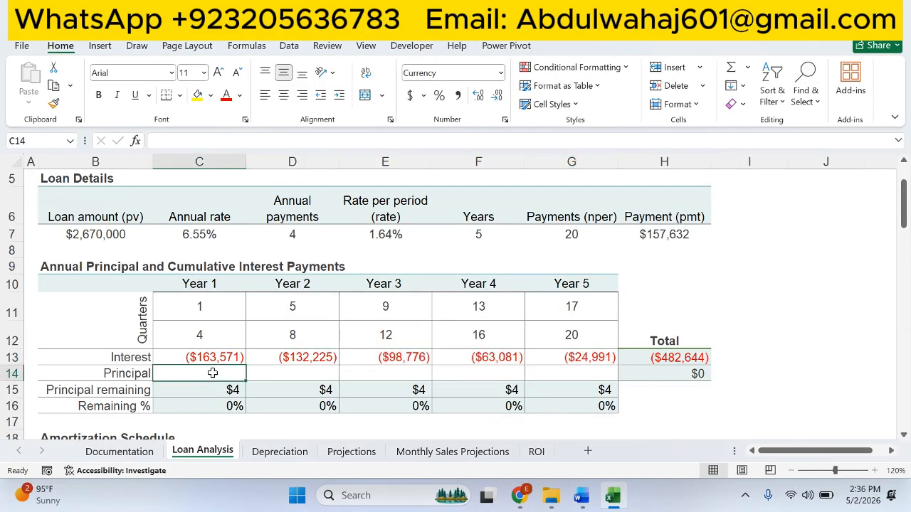
pyautogui.click(135, 141)
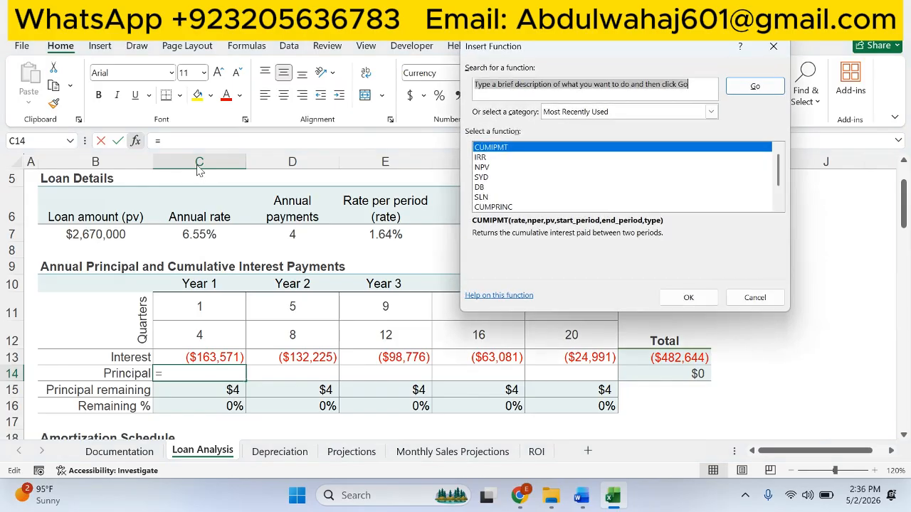
pyautogui.write('cump')
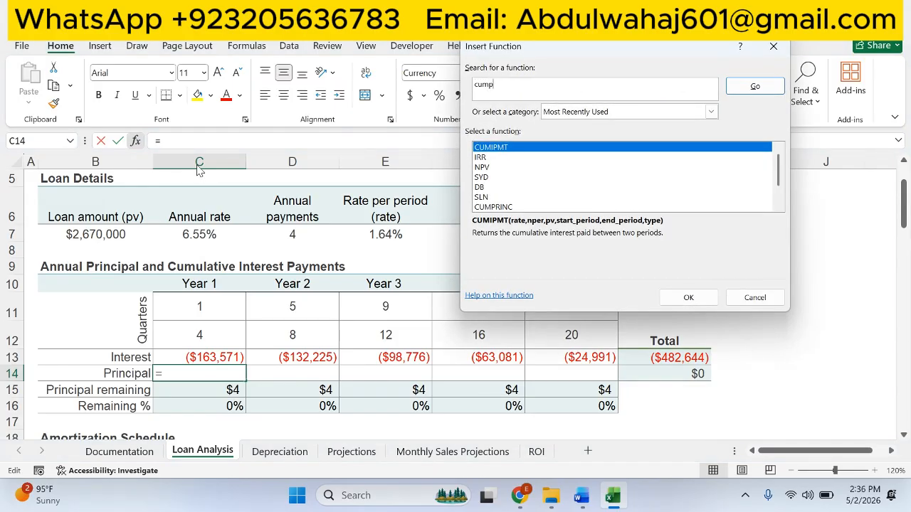
pyautogui.write('rinc')
pyautogui.press('Return')
pyautogui.press('Return')
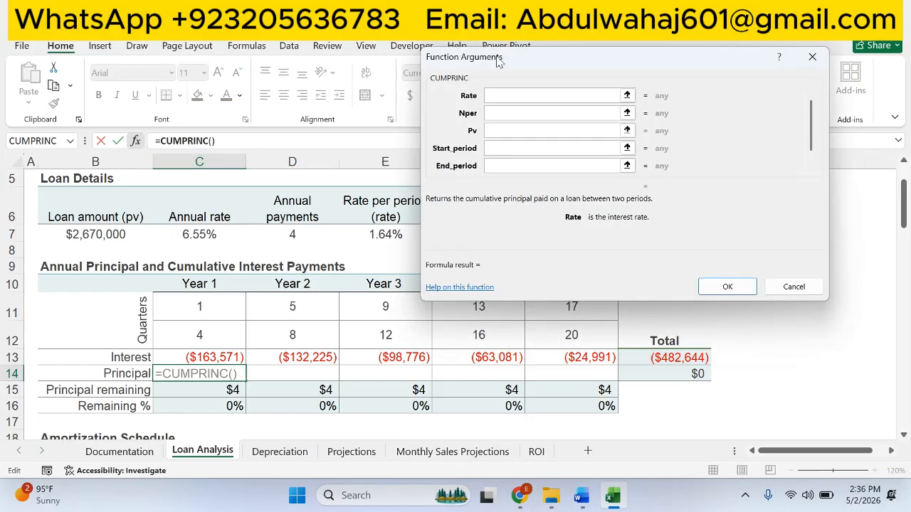
# - Set the CUMPRINC arguments for cell C14: rate from E7, nper from G7, and pv from loan amount B7
pyautogui.moveTo(498, 61); pyautogui.dragTo(611, 71)
pyautogui.click(382, 235)
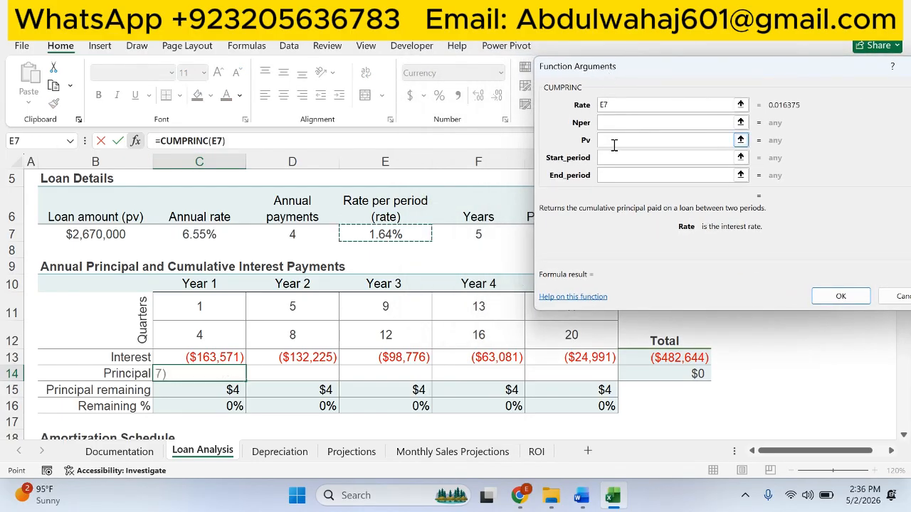
pyautogui.press('Tab')
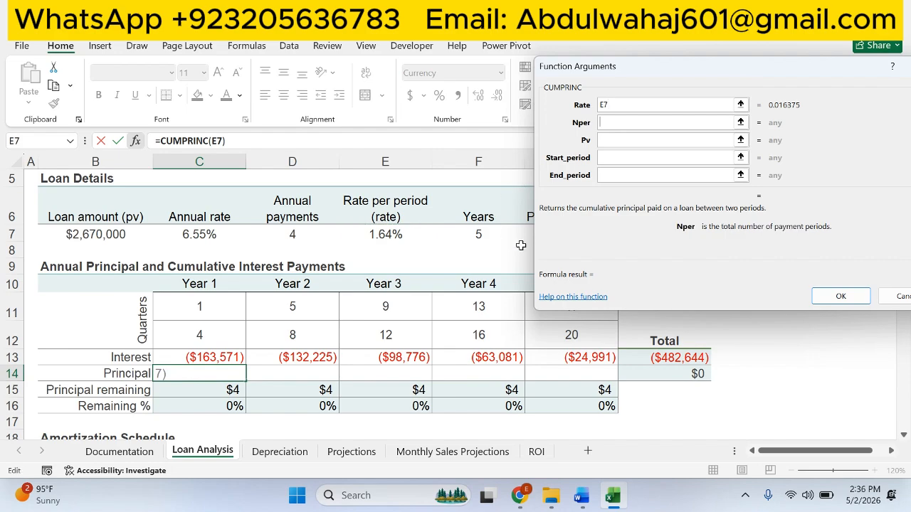
pyautogui.moveTo(588, 71); pyautogui.dragTo(630, 72)
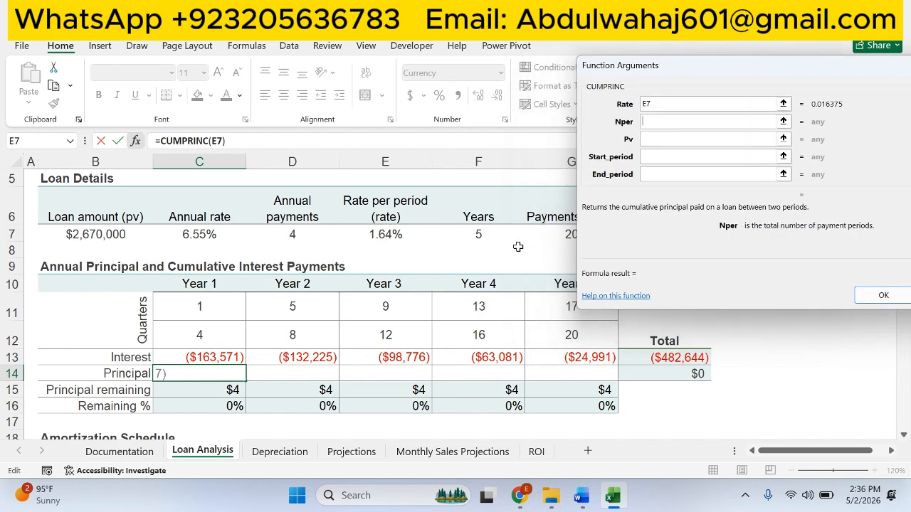
pyautogui.click(541, 234)
pyautogui.click(675, 138)
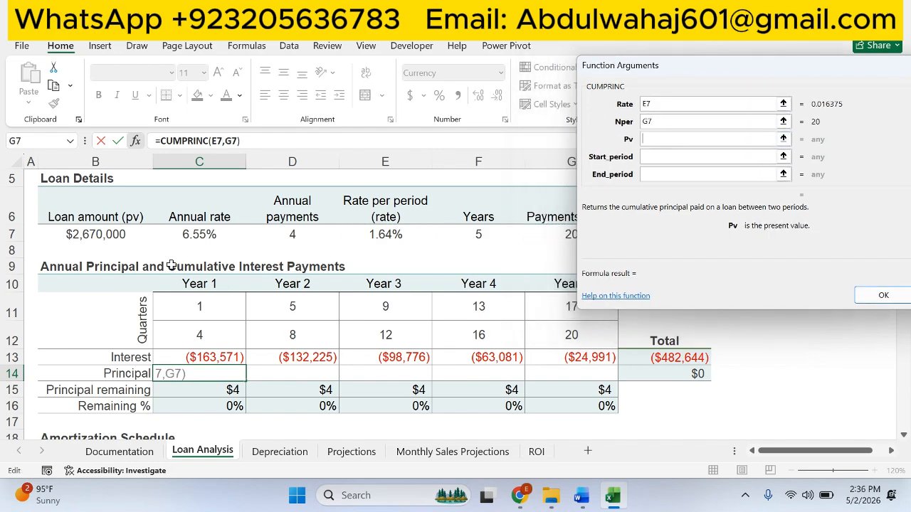
pyautogui.click(123, 234)
pyautogui.click(661, 156)
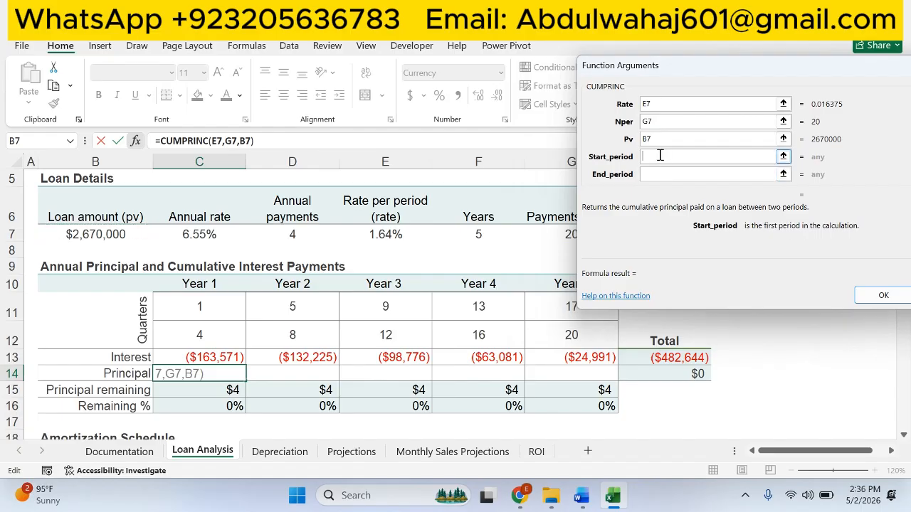
# - Check instruction 5a in Word, return to Excel, and set the CUMPRINC start period to C11, end period to C12, and type to 0
pyautogui.click(582, 498)
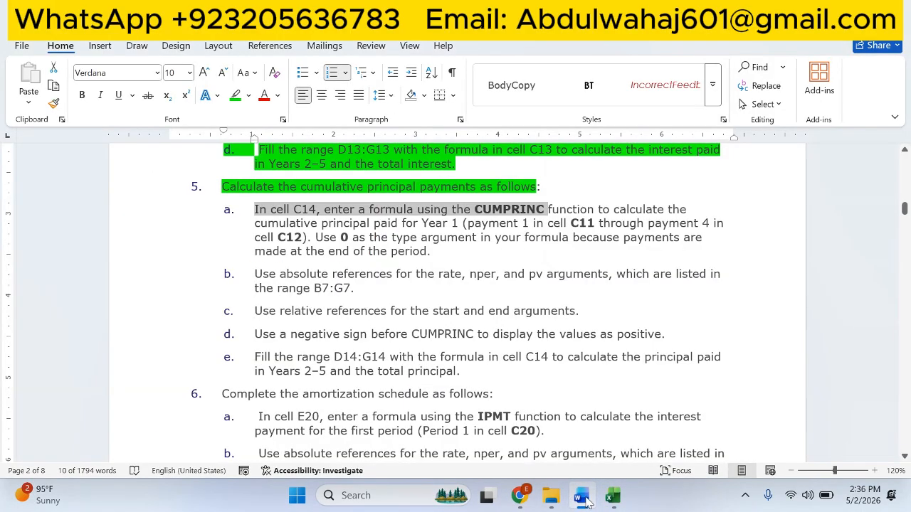
pyautogui.click(586, 500)
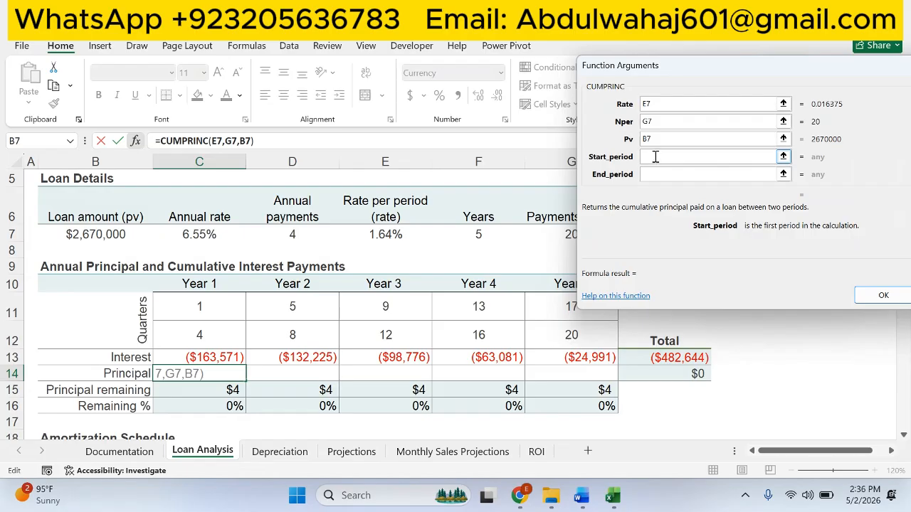
pyautogui.click(208, 306)
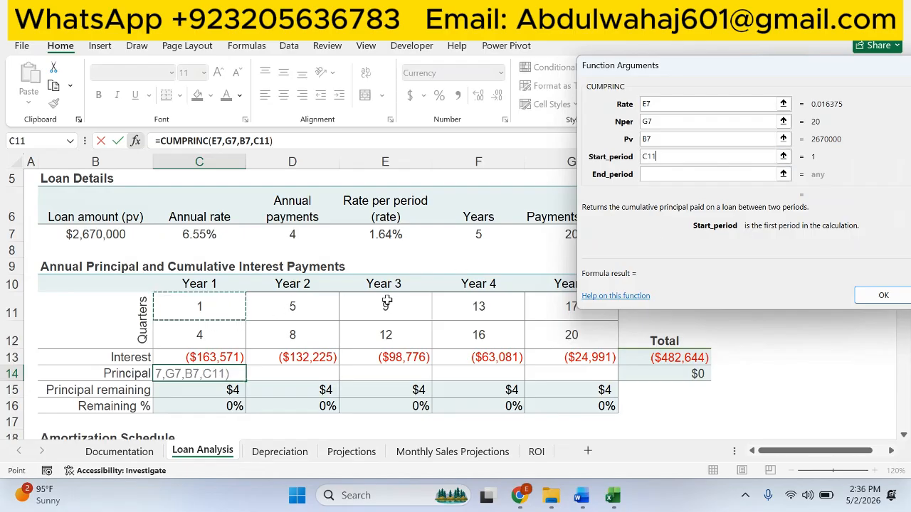
pyautogui.click(664, 176)
pyautogui.click(204, 335)
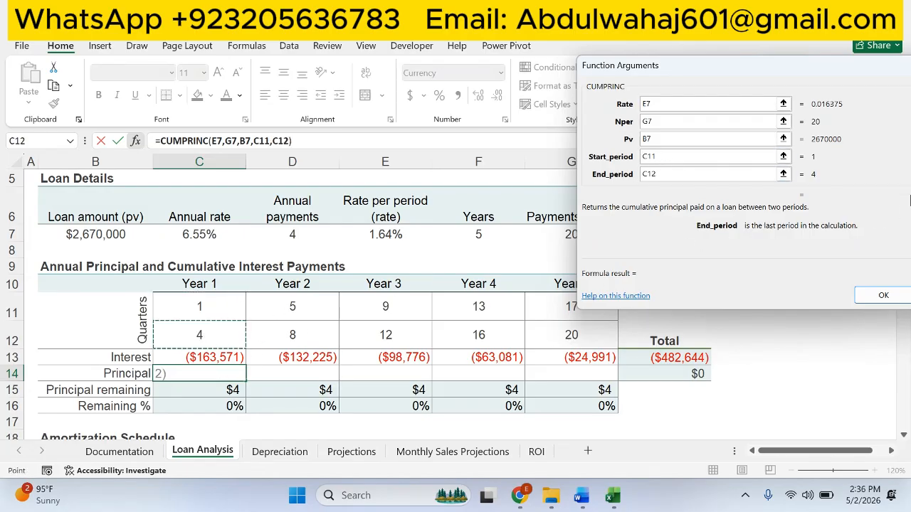
pyautogui.moveTo(814, 73); pyautogui.dragTo(729, 63)
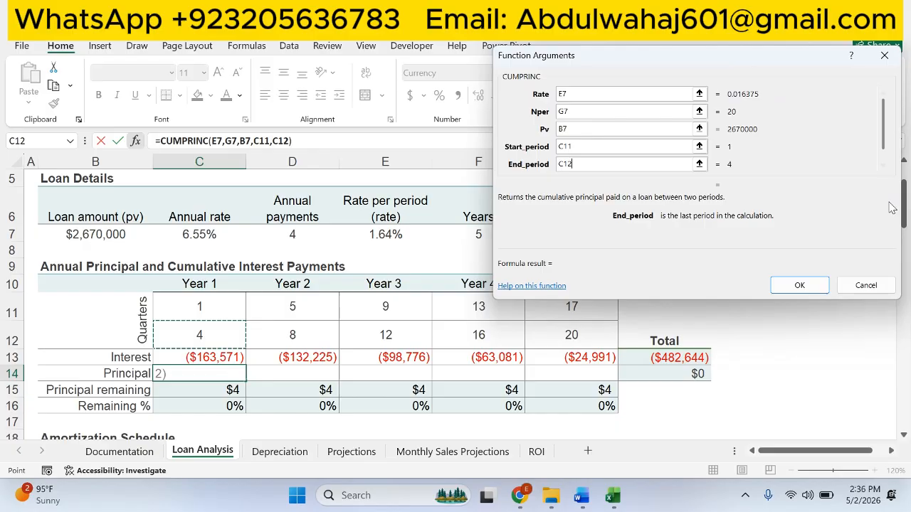
pyautogui.click(886, 165)
pyautogui.write('0')
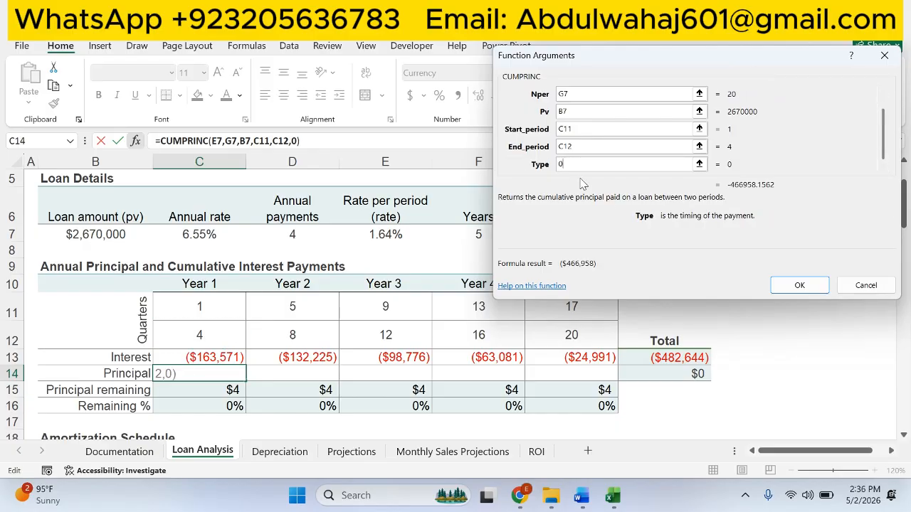
# - Read instruction 5b in Word, switch to Excel, make the rate, nper and pv references absolute ($E$7, $G$7, $B$7), and enter the CUMPRINC formula
pyautogui.scroll(2, 701, 146)
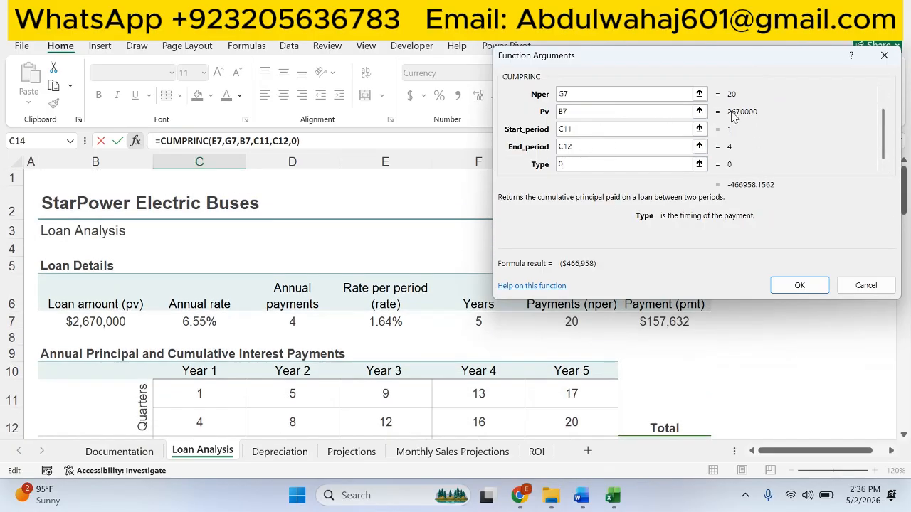
pyautogui.moveTo(884, 142); pyautogui.dragTo(874, 105)
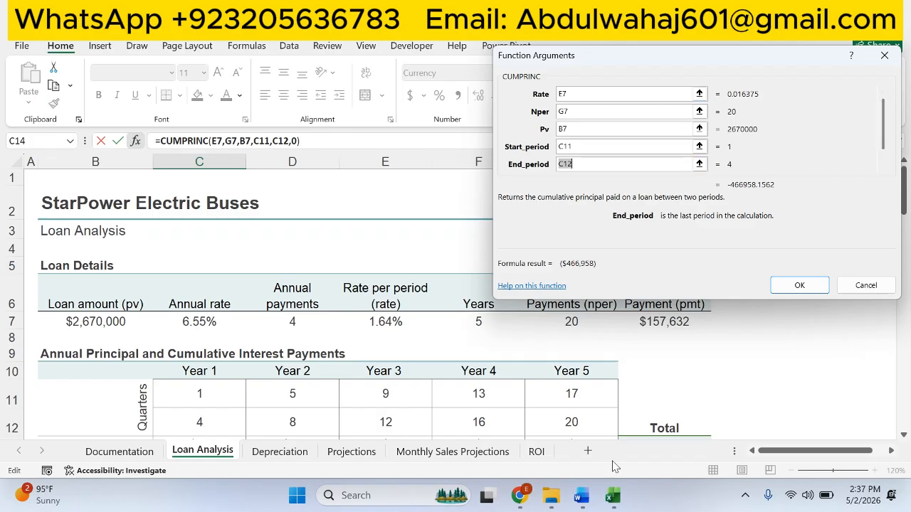
pyautogui.click(581, 496)
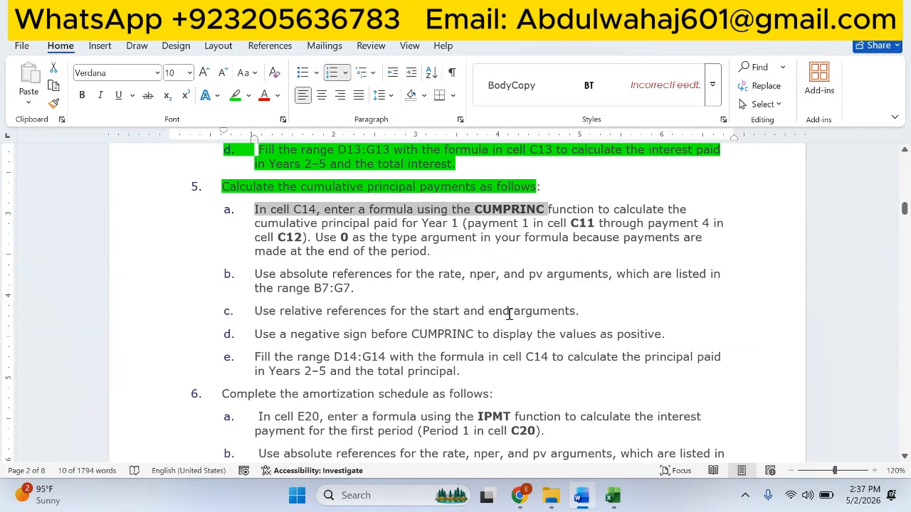
pyautogui.tripleClick(359, 287)
pyautogui.click(612, 497)
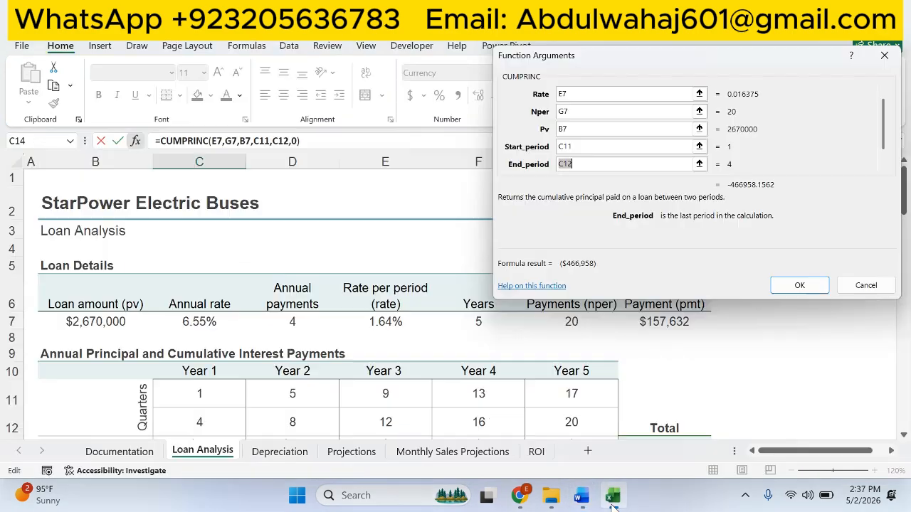
pyautogui.click(563, 96)
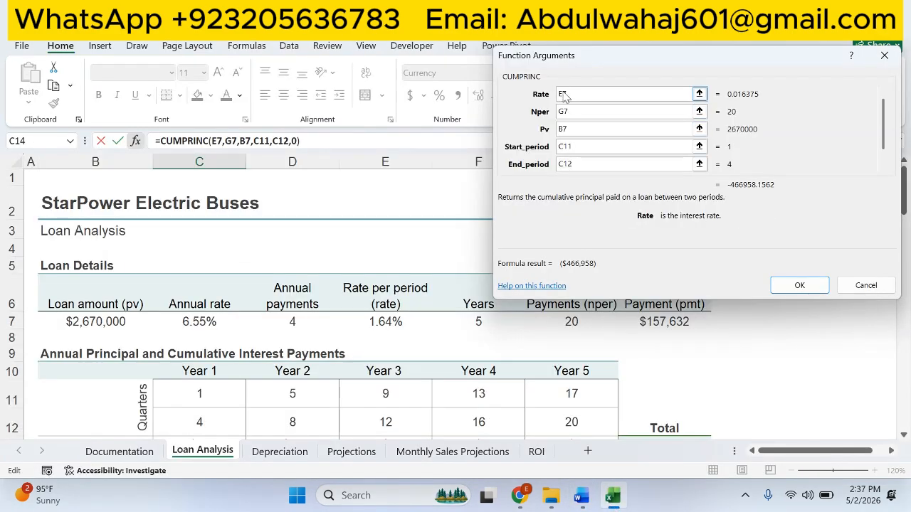
pyautogui.press('F4')
pyautogui.click(588, 113)
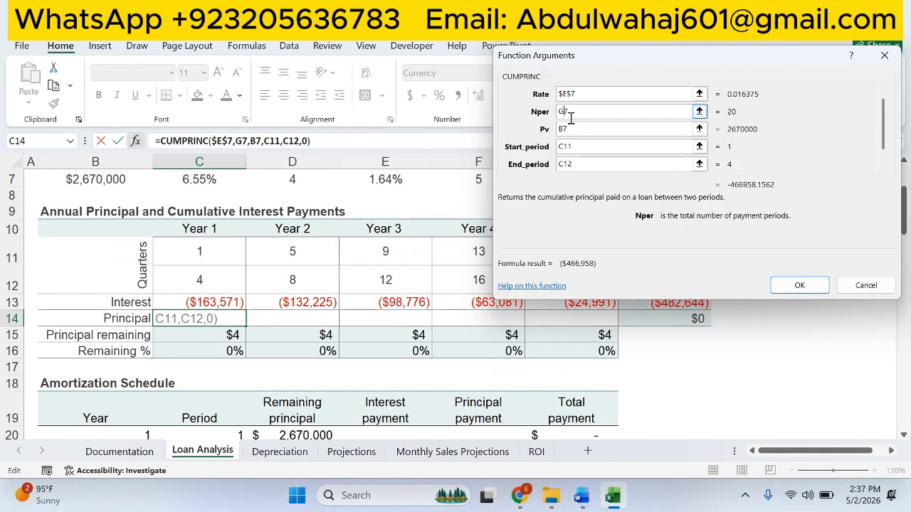
pyautogui.press('F4')
pyautogui.click(569, 128)
pyautogui.press('F4')
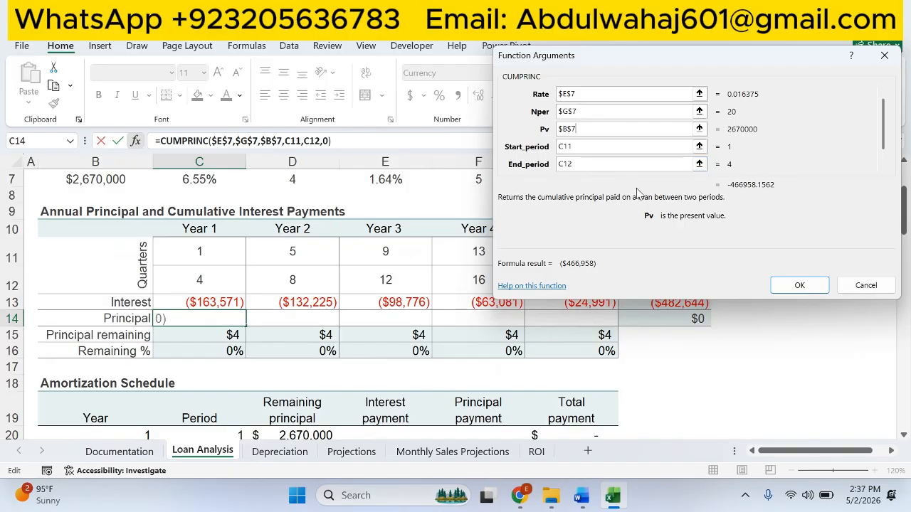
pyautogui.click(800, 285)
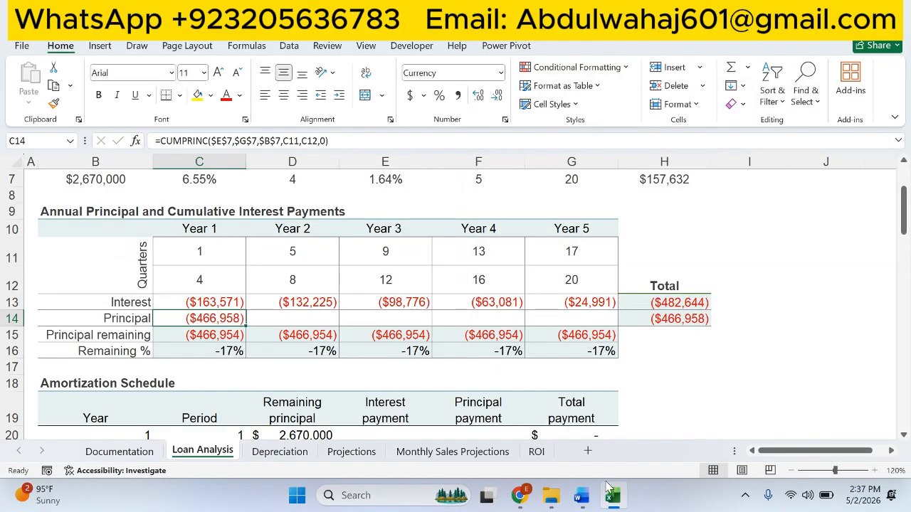
# - Read instruction 5d in Word, switch to Excel, and add a negative sign before CUMPRINC in the C14 formula
pyautogui.click(582, 498)
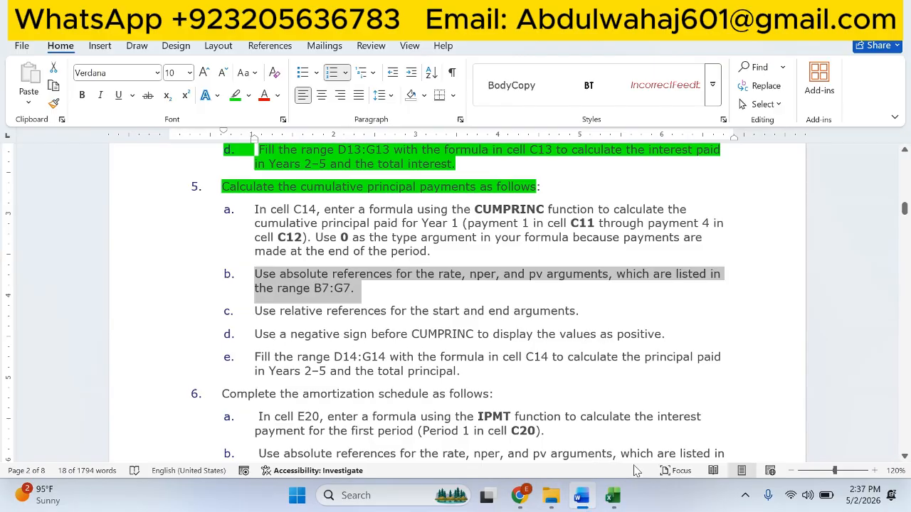
pyautogui.click(612, 496)
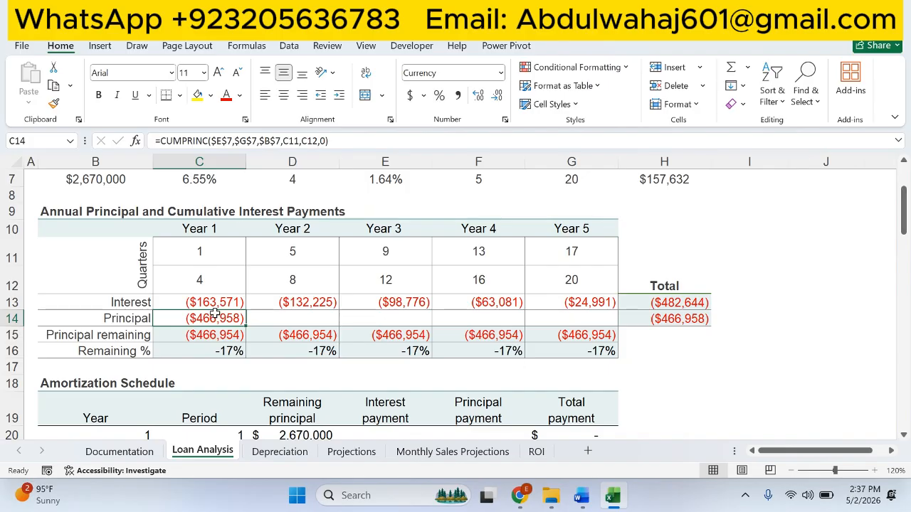
pyautogui.click(160, 141)
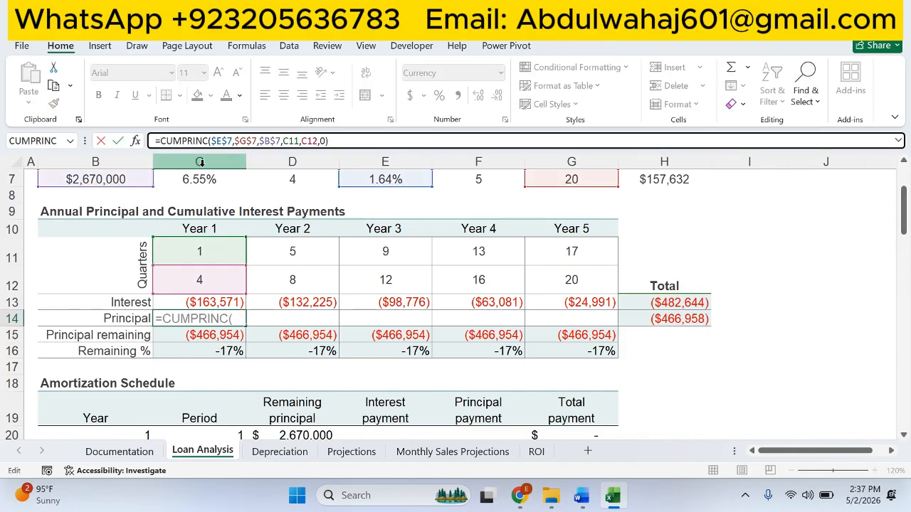
pyautogui.write('-')
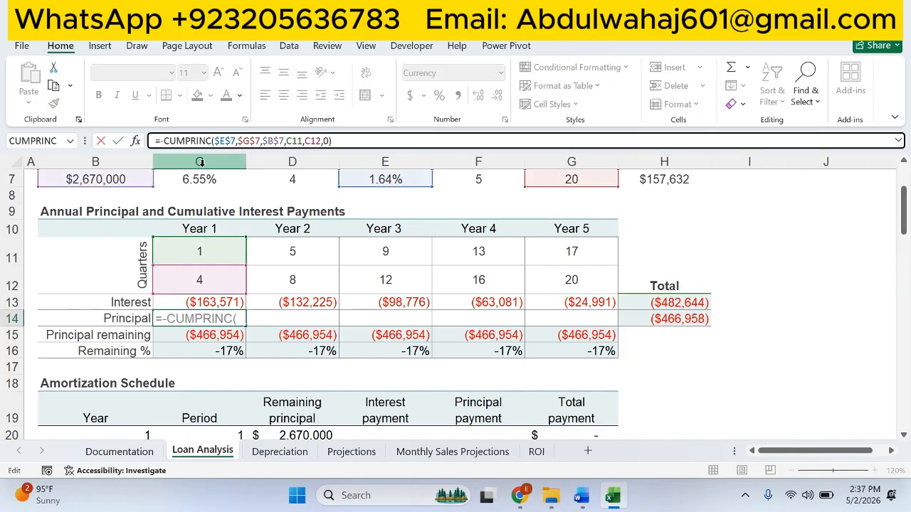
pyautogui.press('Return')
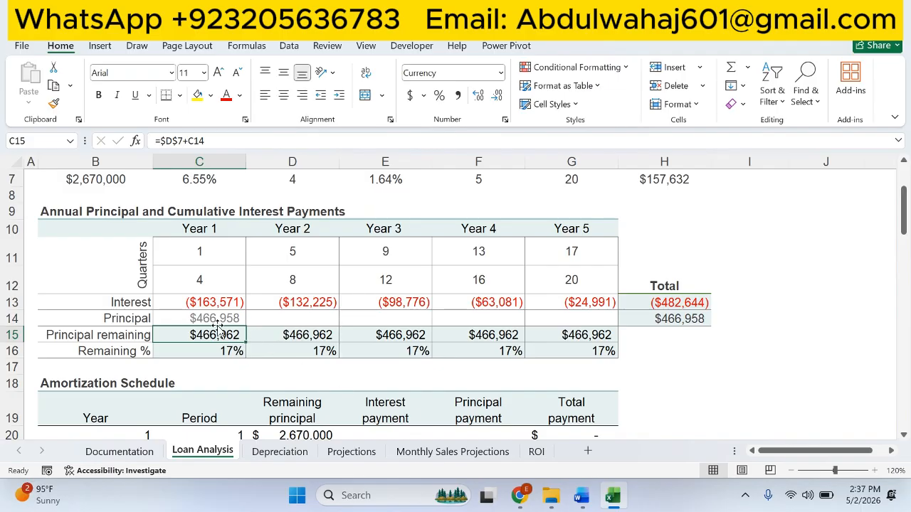
# - Read instruction 5e in Word, switch to Excel, and copy the CUMPRINC formula from C14 into D14:G14
pyautogui.click(581, 495)
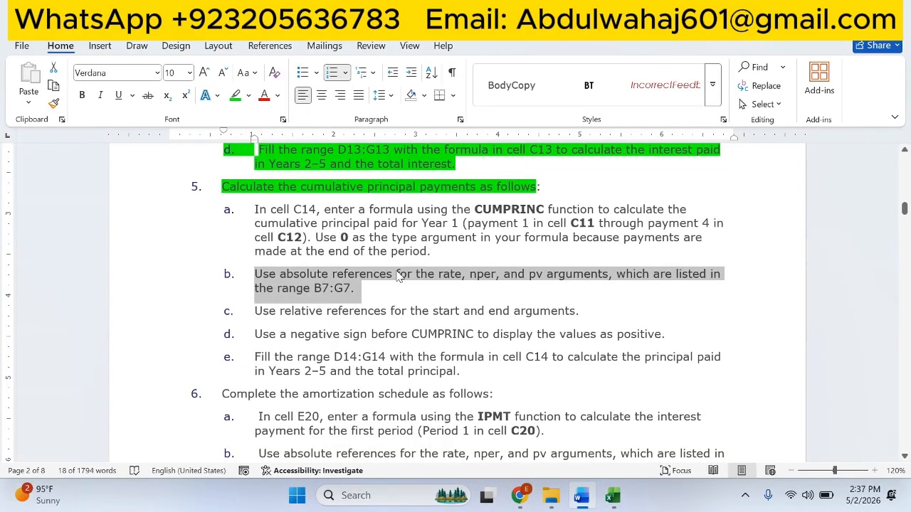
pyautogui.scroll(2, 379, 254)
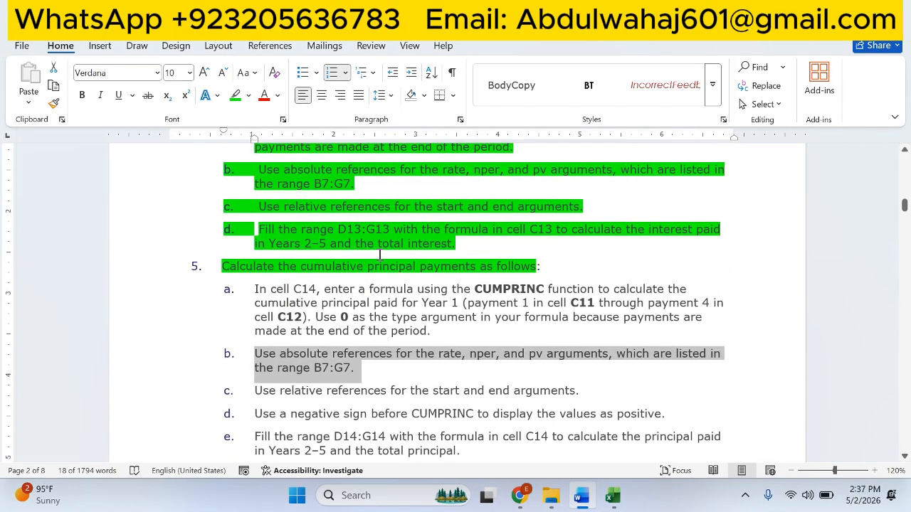
pyautogui.scroll(-2, 379, 254)
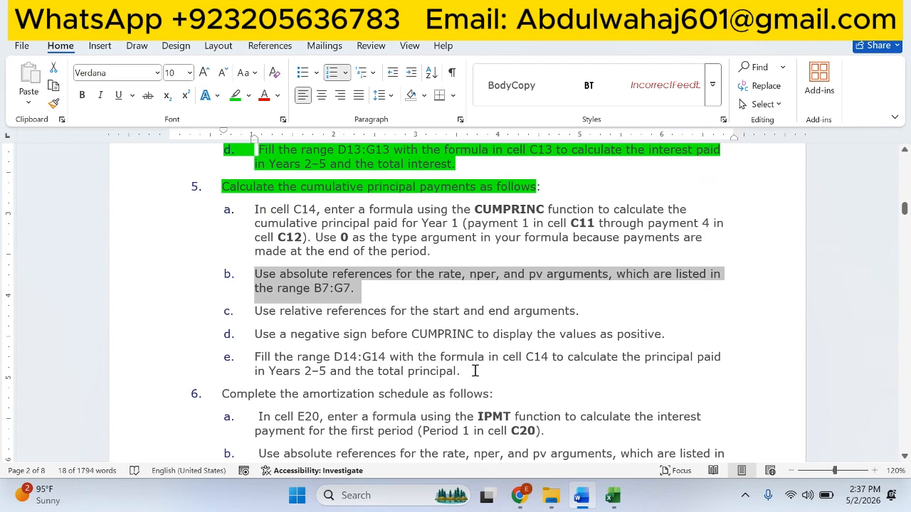
pyautogui.moveTo(460, 372); pyautogui.dragTo(262, 366)
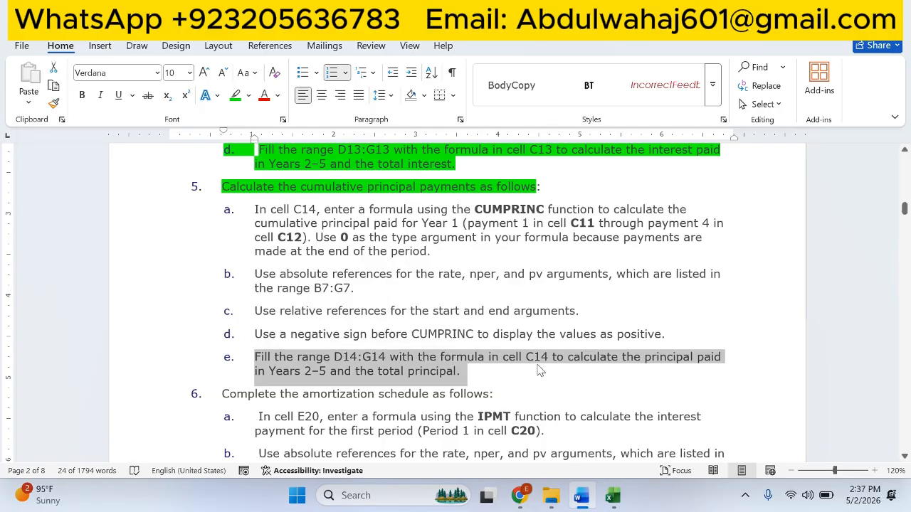
pyautogui.click(612, 496)
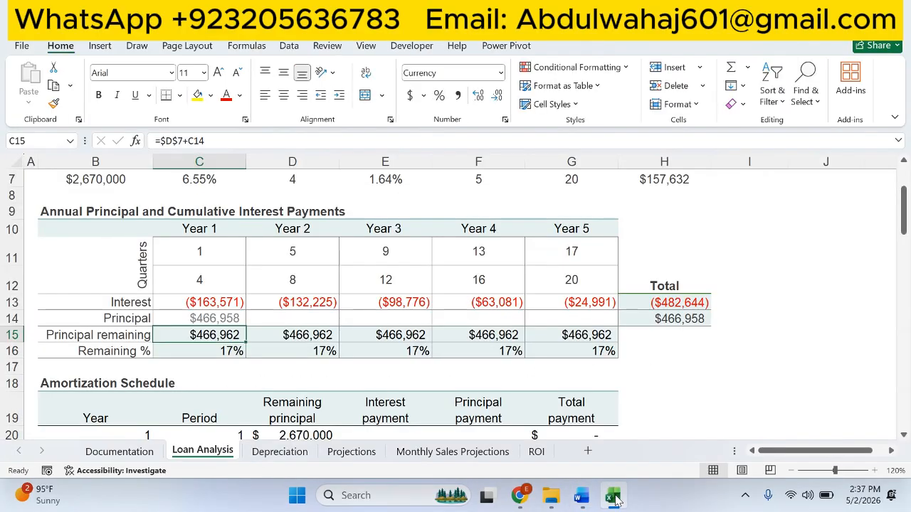
pyautogui.click(230, 319)
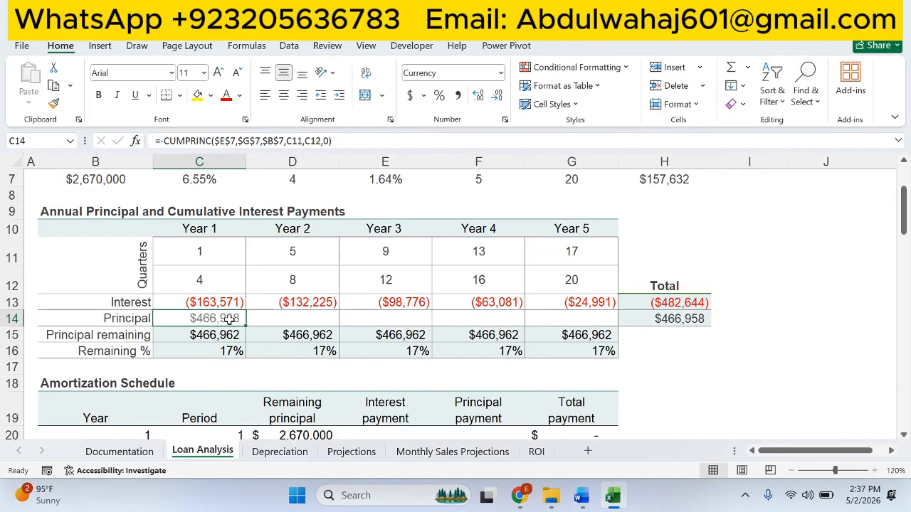
pyautogui.hotkey('ctrl', 'c')
pyautogui.moveTo(289, 318); pyautogui.dragTo(546, 318)
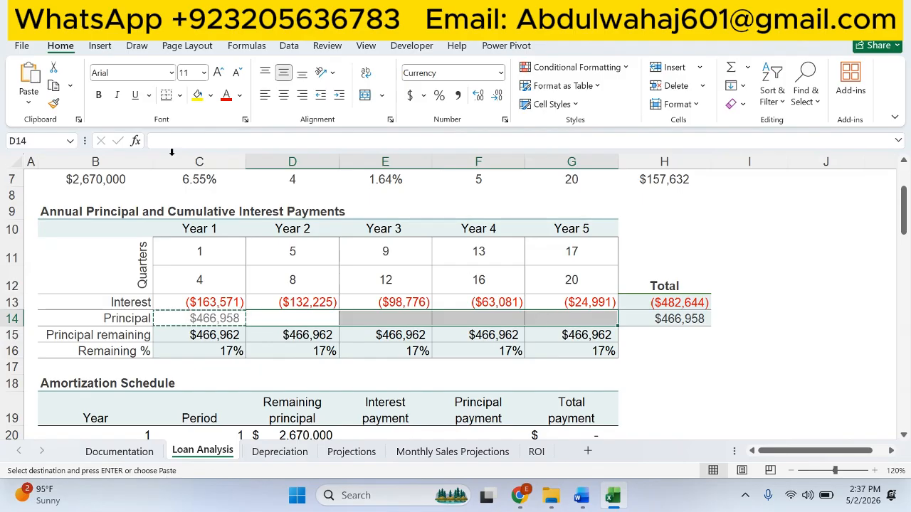
pyautogui.click(28, 101)
pyautogui.click(46, 146)
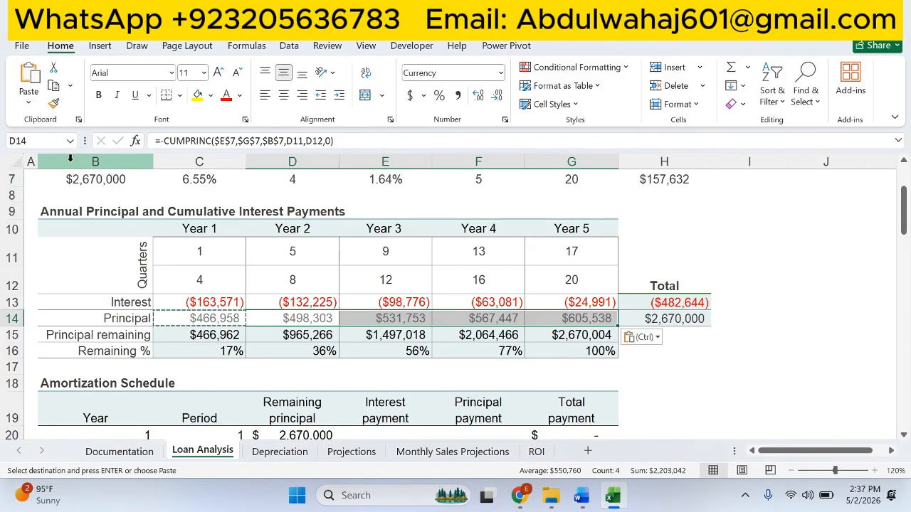
pyautogui.press('Escape')
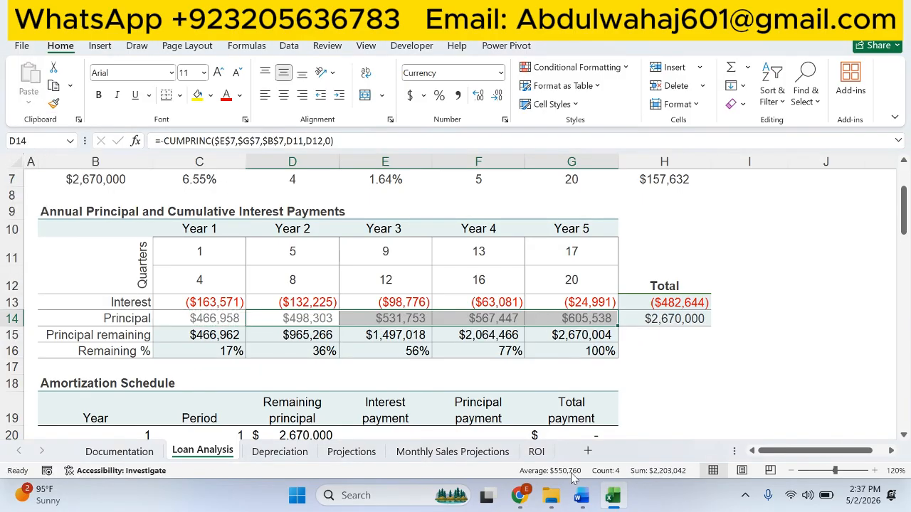
# - Switch to Word and highlight instructions 5a through 5e in green
pyautogui.click(580, 496)
pyautogui.click(510, 374)
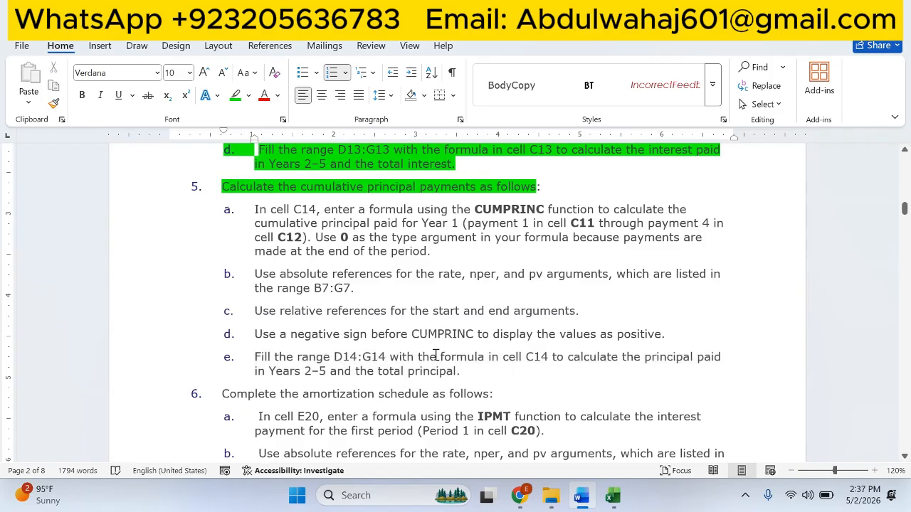
pyautogui.moveTo(460, 371); pyautogui.dragTo(248, 213)
pyautogui.click(305, 193)
# - Read the amortization schedule instructions 6a through 6e in Word and switch to Excel
pyautogui.scroll(-3, 438, 311)
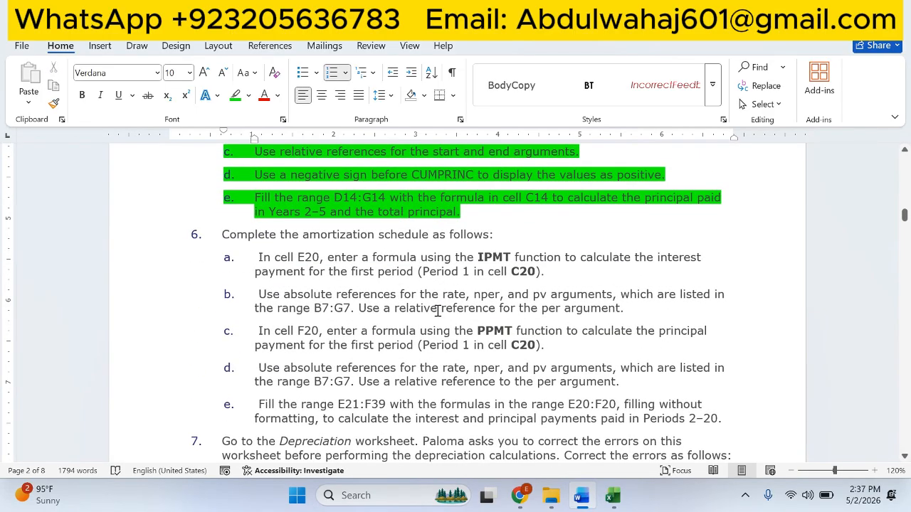
pyautogui.scroll(-1, 438, 311)
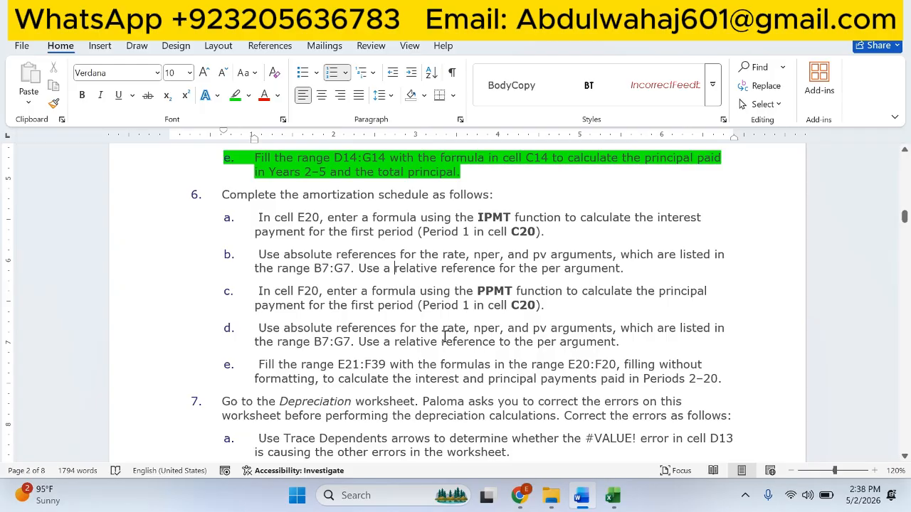
pyautogui.click(613, 497)
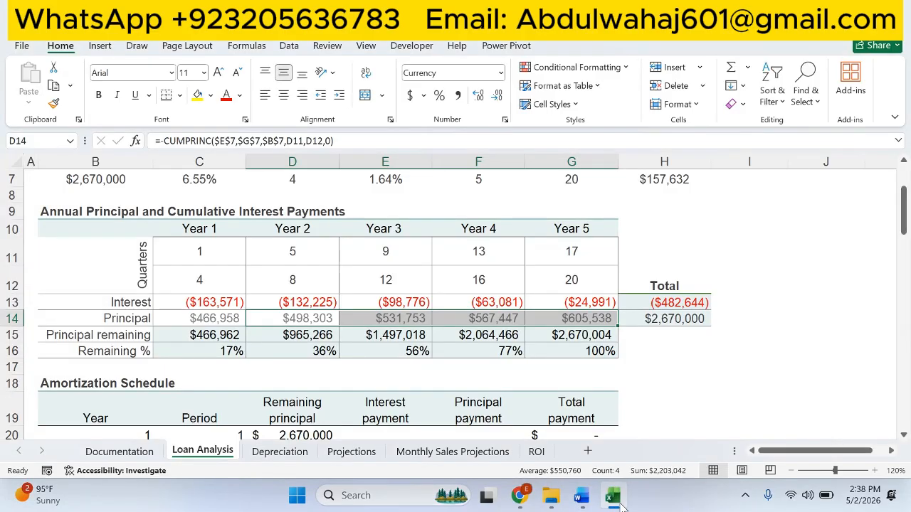